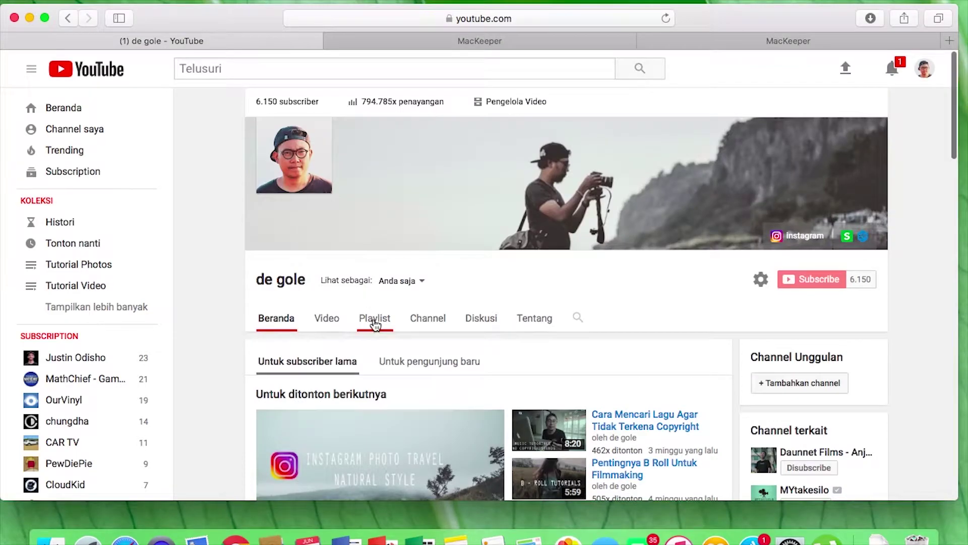
- Open the Playlists tab on the creator's YouTube channel page
left_click(374, 322)
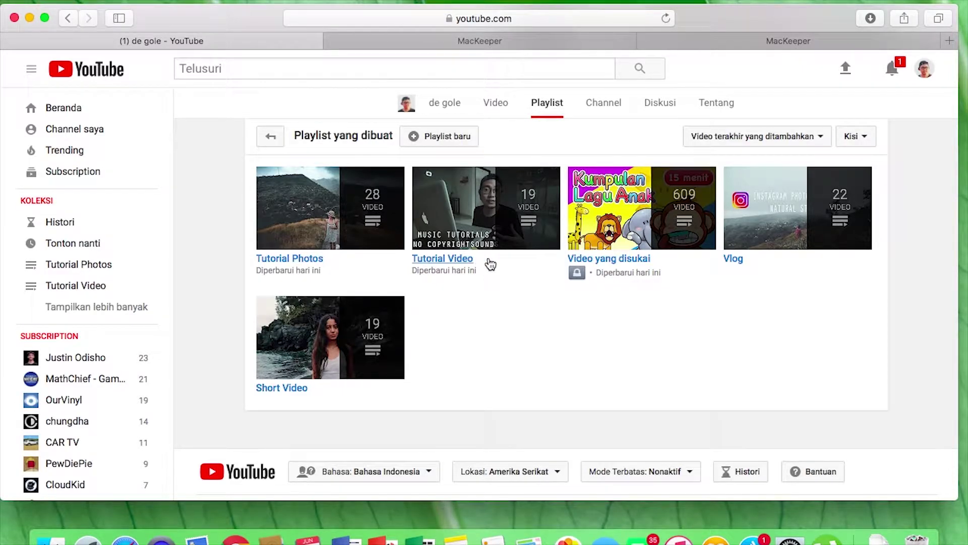
- Open the Tutorial Photos playlist from the channel's playlists
scroll(488, 261, "down", 2)
scroll(488, 261, "up", 3)
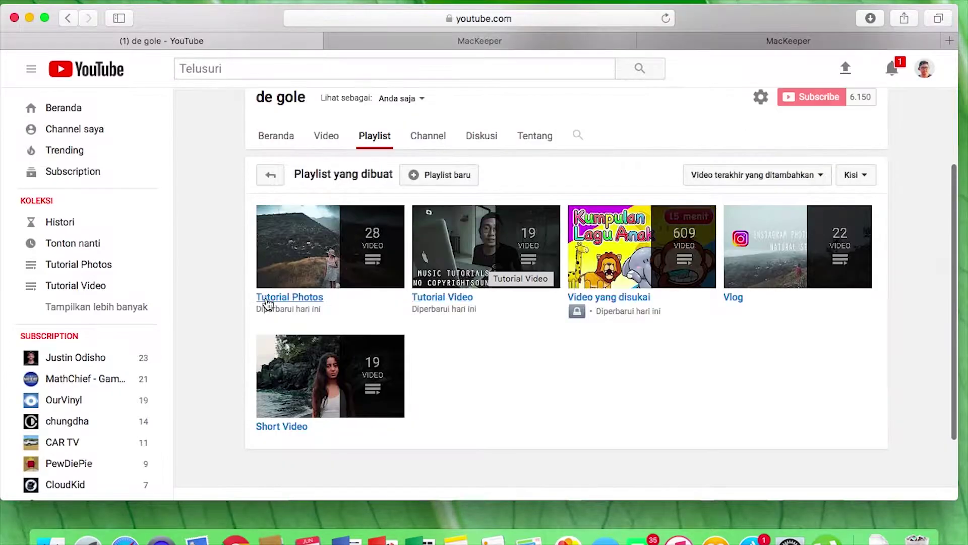
left_click(309, 303)
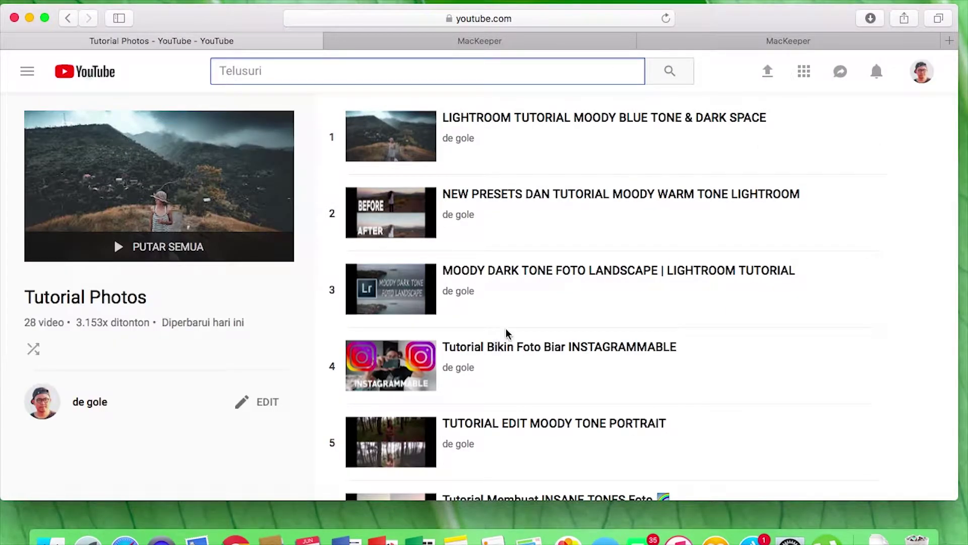
- Scroll down through the Tutorial Photos playlist's editing videos
scroll(562, 171, "down", 1)
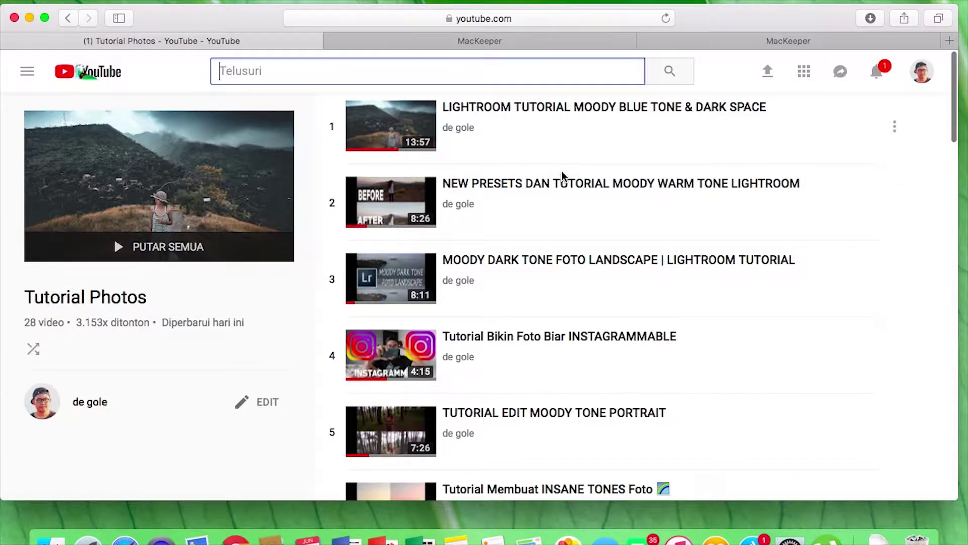
scroll(562, 175, "down", 1)
scroll(562, 175, "down", 2)
scroll(563, 176, "down", 2)
scroll(564, 177, "down", 1)
scroll(563, 176, "down", 2)
scroll(564, 177, "down", 2)
scroll(564, 177, "down", 2)
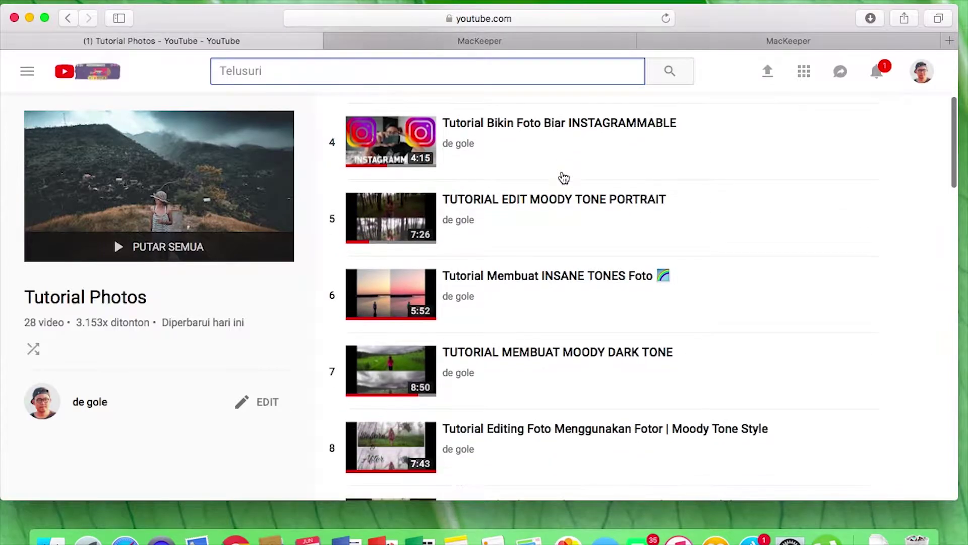
scroll(564, 176, "down", 2)
scroll(563, 177, "down", 2)
scroll(563, 176, "down", 3)
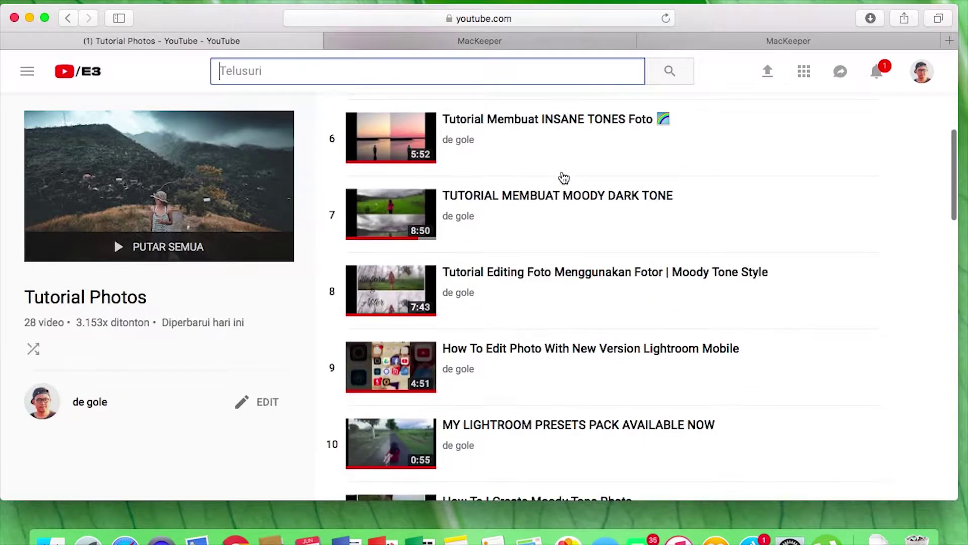
scroll(564, 176, "down", 2)
scroll(563, 176, "down", 1)
scroll(564, 177, "down", 3)
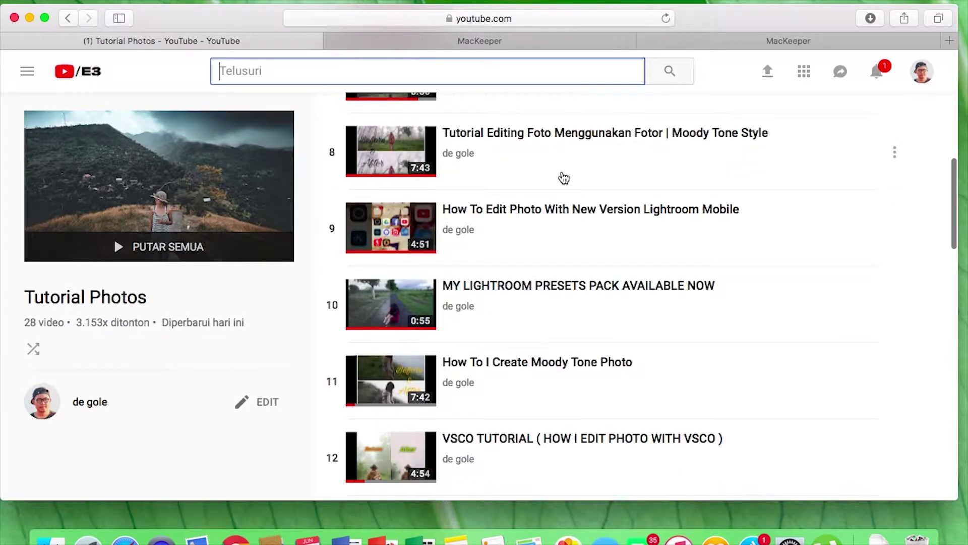
scroll(564, 176, "down", 1)
scroll(564, 176, "down", 6)
scroll(564, 176, "down", 1)
scroll(563, 177, "down", 1)
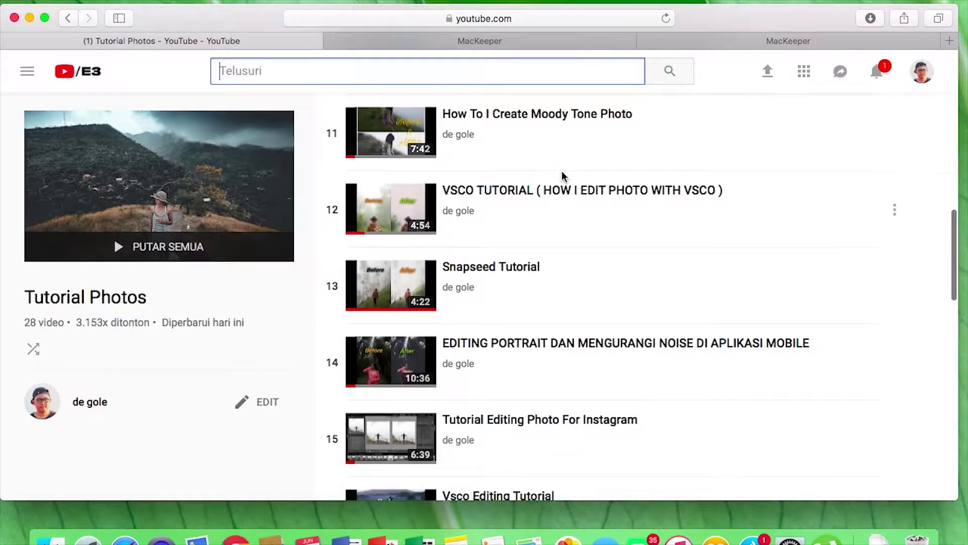
scroll(564, 177, "up", 4)
scroll(563, 176, "up", 1)
scroll(564, 176, "down", 1)
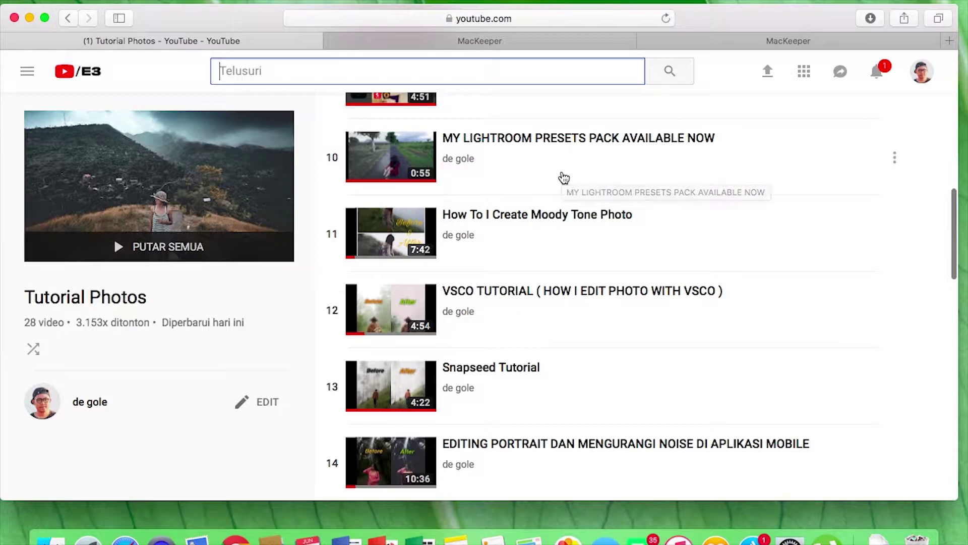
scroll(564, 178, "down", 1)
scroll(564, 177, "down", 1)
scroll(563, 177, "down", 2)
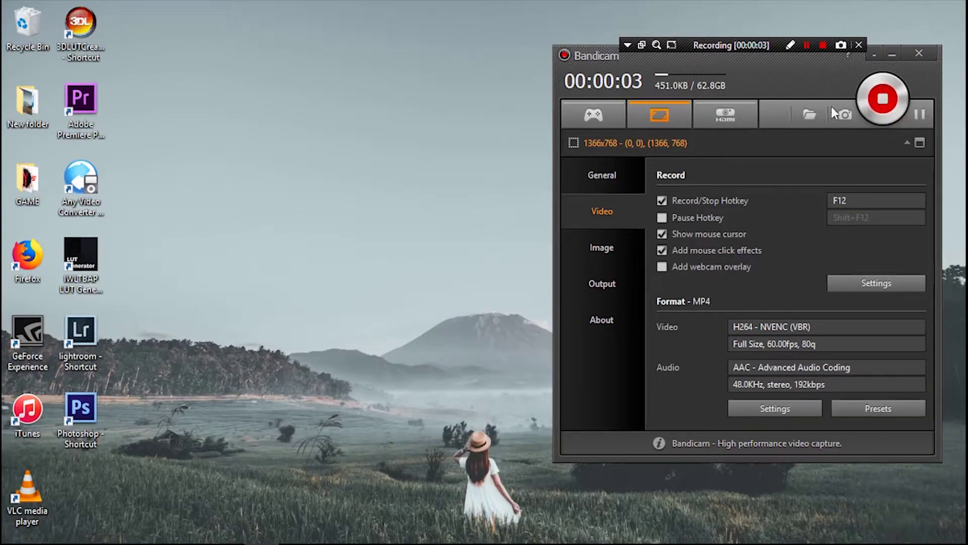
mouse_move(191, 531)
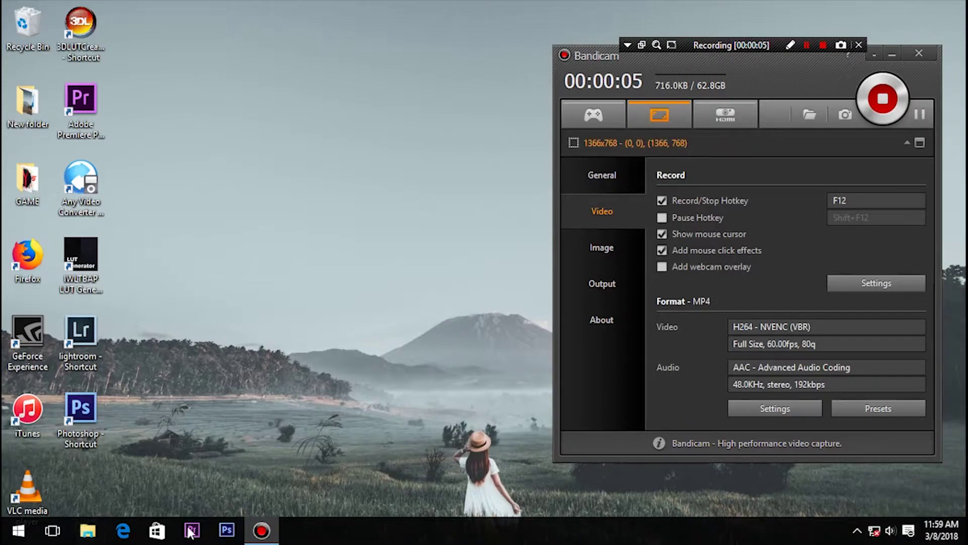
- Launch Lightroom 5 and bring _MG_9761.CR2 into the Develop module
left_click(70, 329)
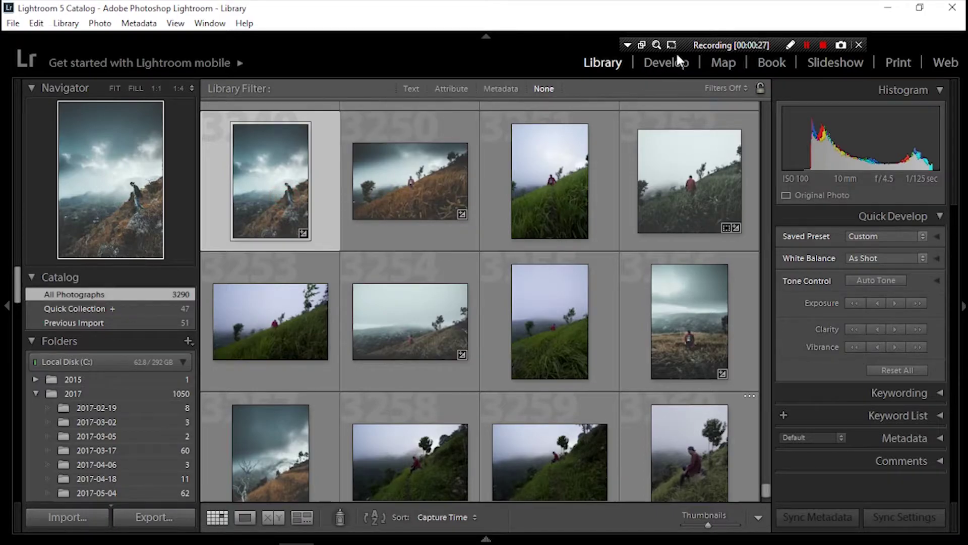
left_click(664, 62)
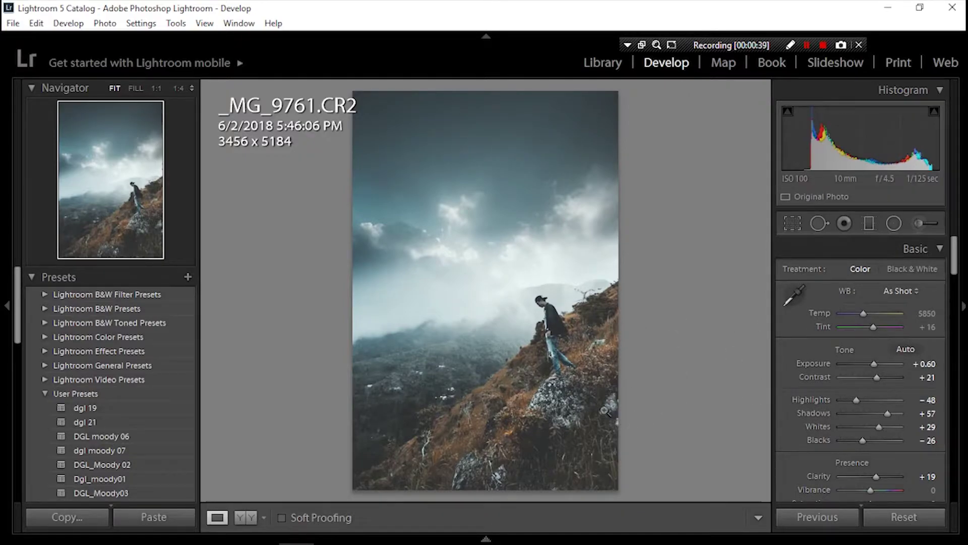
- Compare the edit in Before/After view, then reset _MG_9761.CR2 to its unprocessed original
left_click(247, 522)
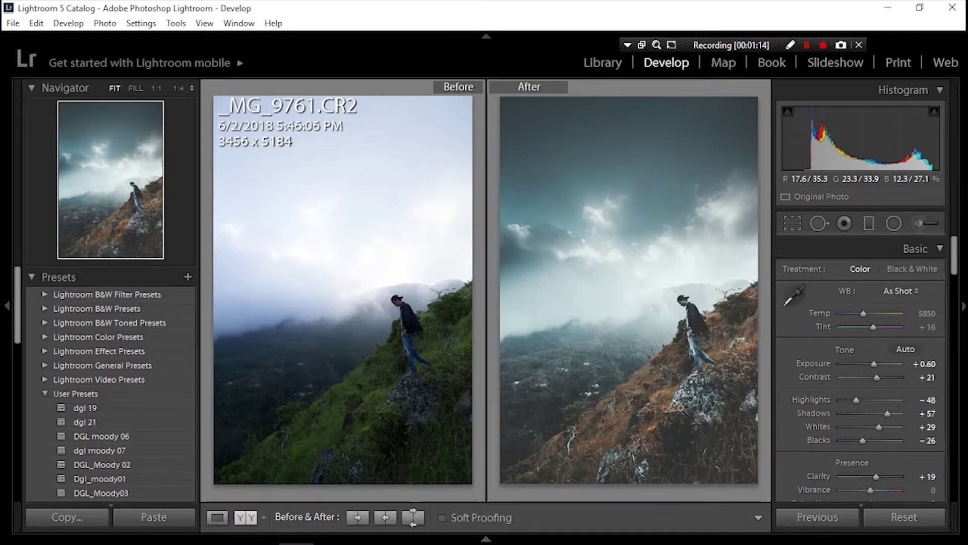
left_click(217, 516)
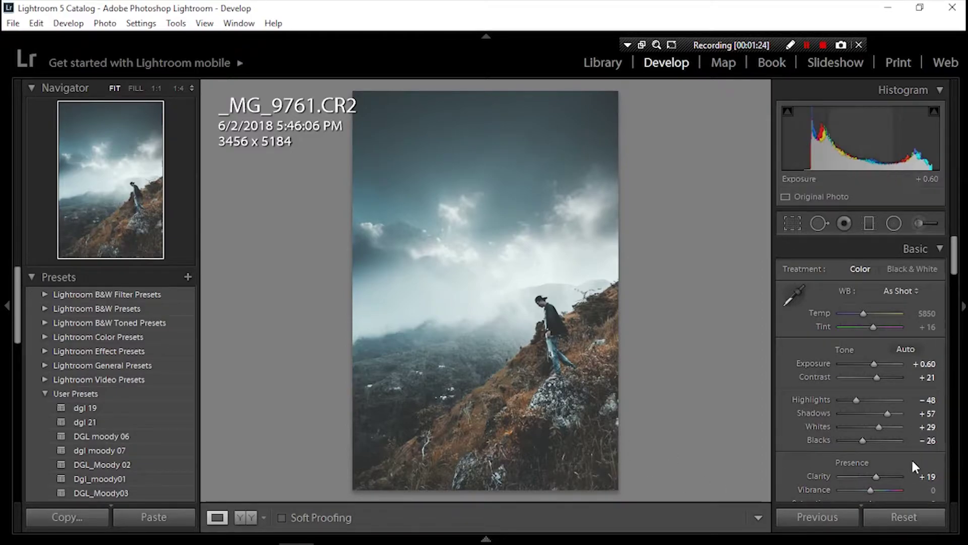
left_click(908, 517)
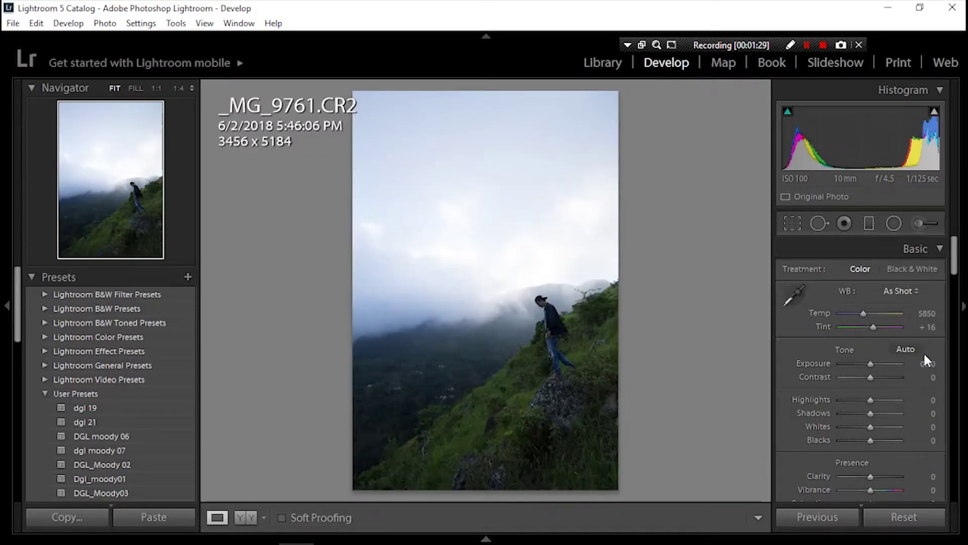
- Set Contrast to +19 and pull Highlights down to −74 in the Basic panel
mouse_move(952, 266)
left_mouse_down()
mouse_move(957, 346)
mouse_move(957, 248)
left_mouse_up()
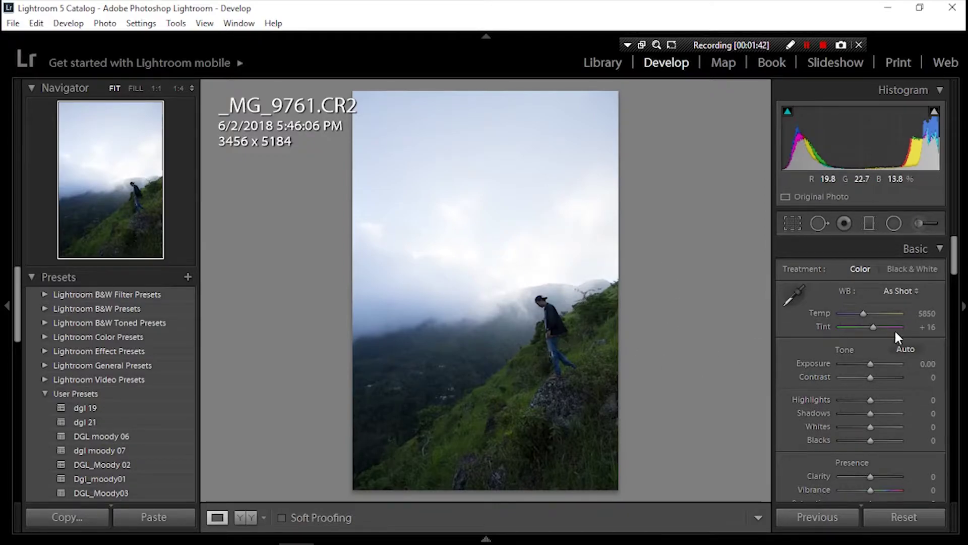
mouse_move(954, 269)
left_mouse_down()
mouse_move(954, 286)
mouse_move(955, 266)
left_mouse_up()
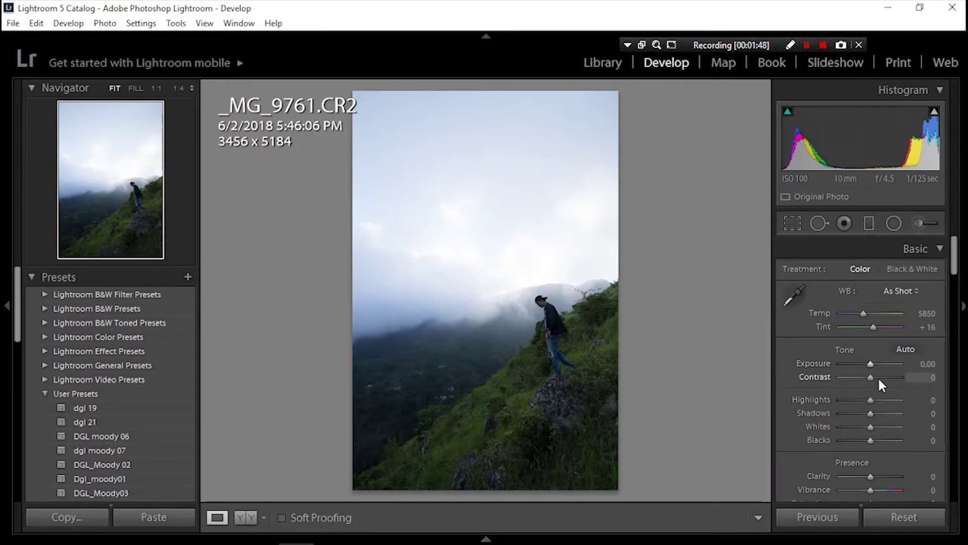
left_click_drag(868, 378, 875, 378)
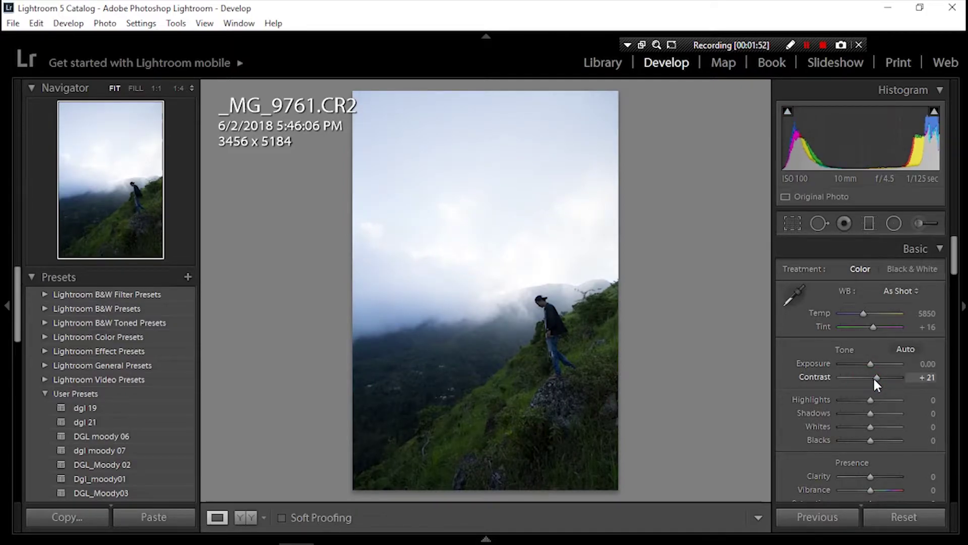
left_click_drag(877, 381, 874, 381)
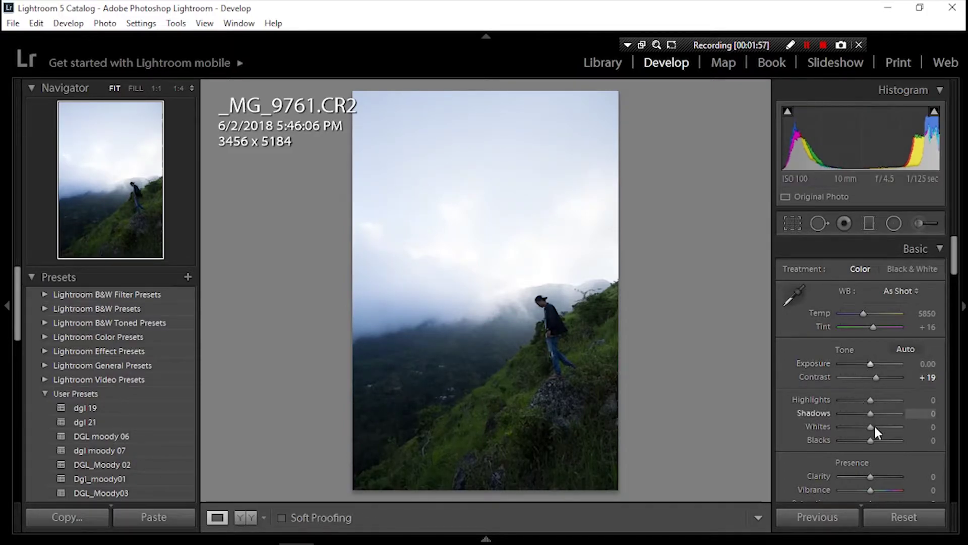
left_click_drag(871, 400, 848, 403)
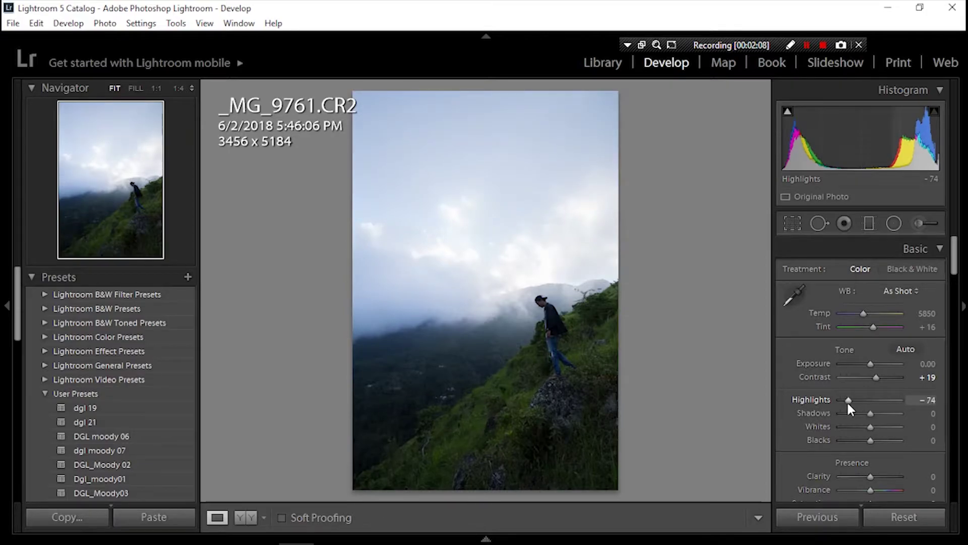
- Set Shadows to +40, Whites to −71 and Blacks to −40
left_click(871, 413)
left_click_drag(870, 414, 882, 413)
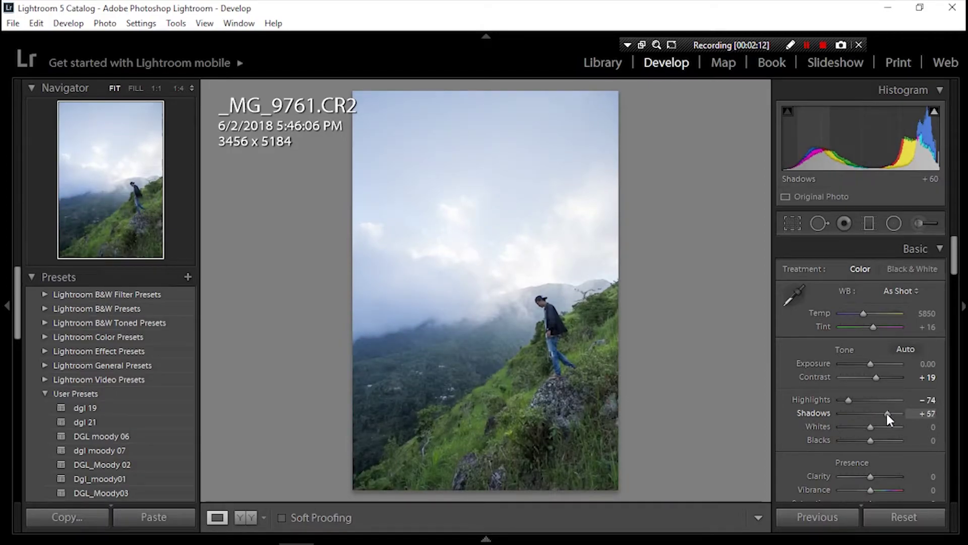
left_click_drag(883, 414, 882, 413)
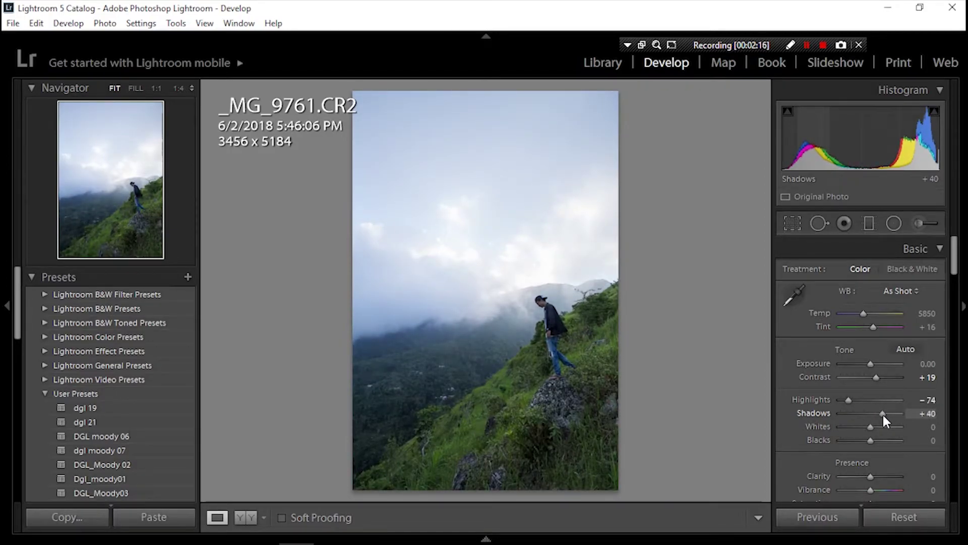
mouse_move(870, 426)
left_mouse_down()
mouse_move(851, 426)
mouse_move(851, 441)
left_mouse_up()
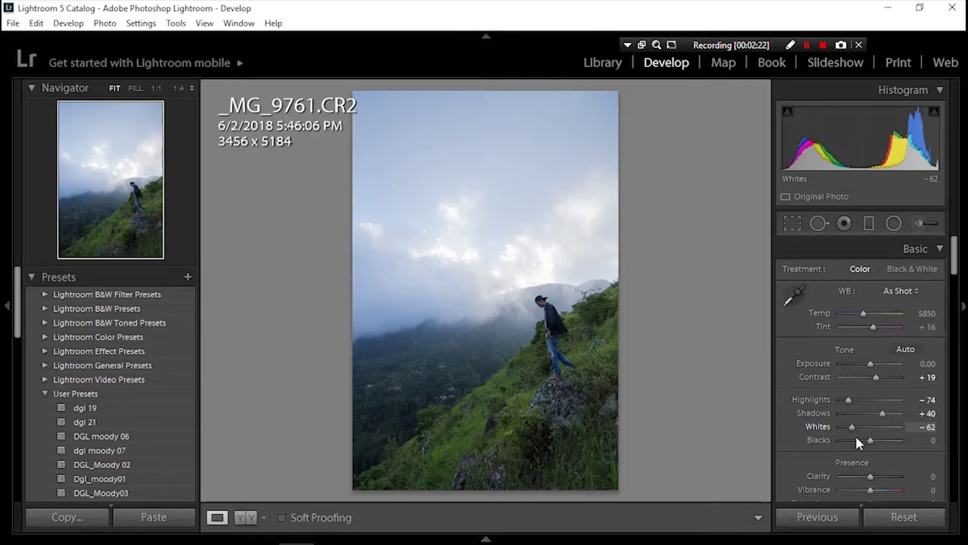
left_click_drag(851, 439, 848, 441)
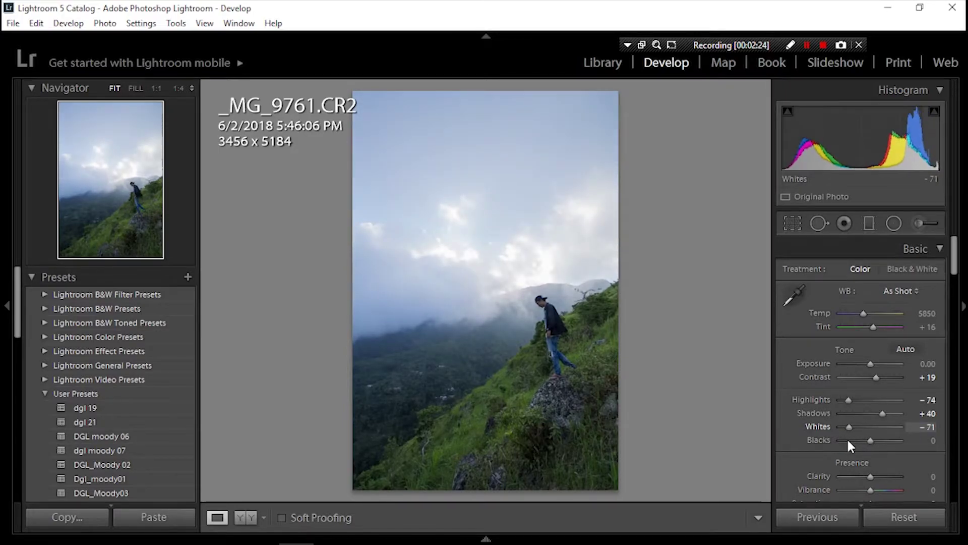
left_click(872, 441)
left_click_drag(871, 440, 859, 443)
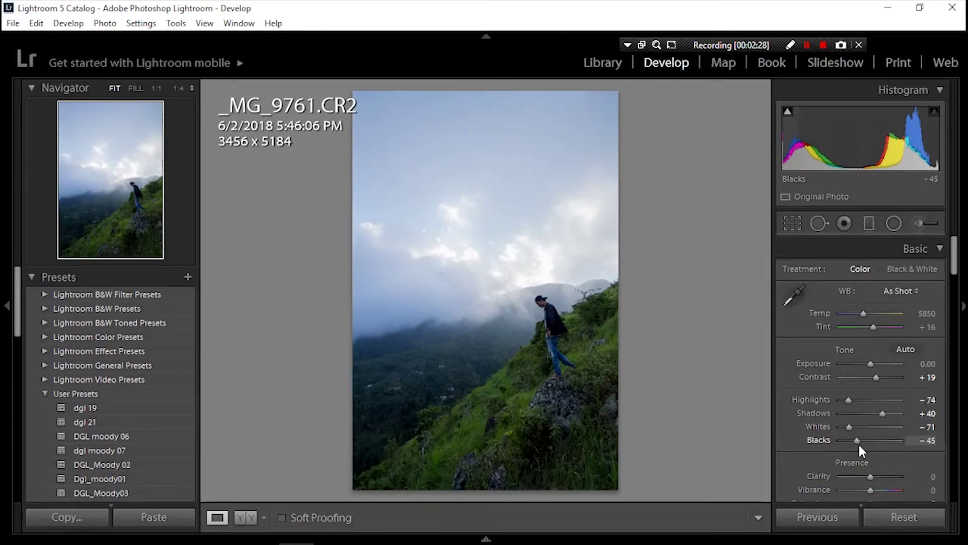
left_click_drag(859, 443, 859, 442)
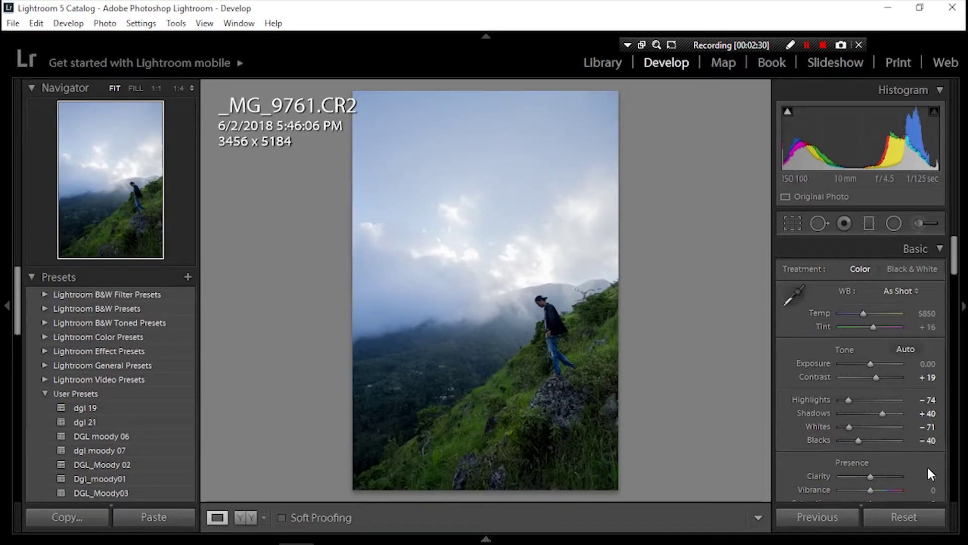
scroll(921, 458, "down", 3)
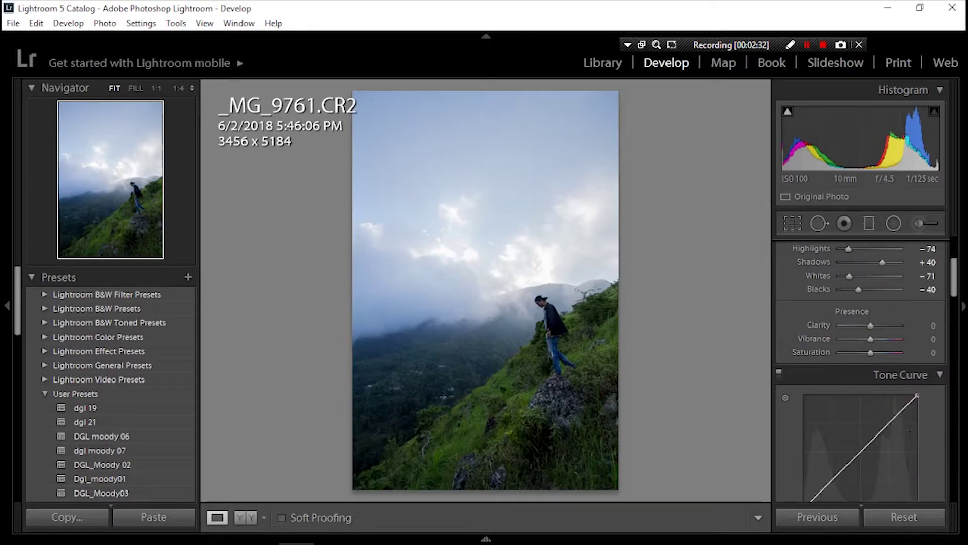
- Nudge Contrast up to +21 and set Clarity to +19 in the Basic panel
scroll(914, 363, "up", 3)
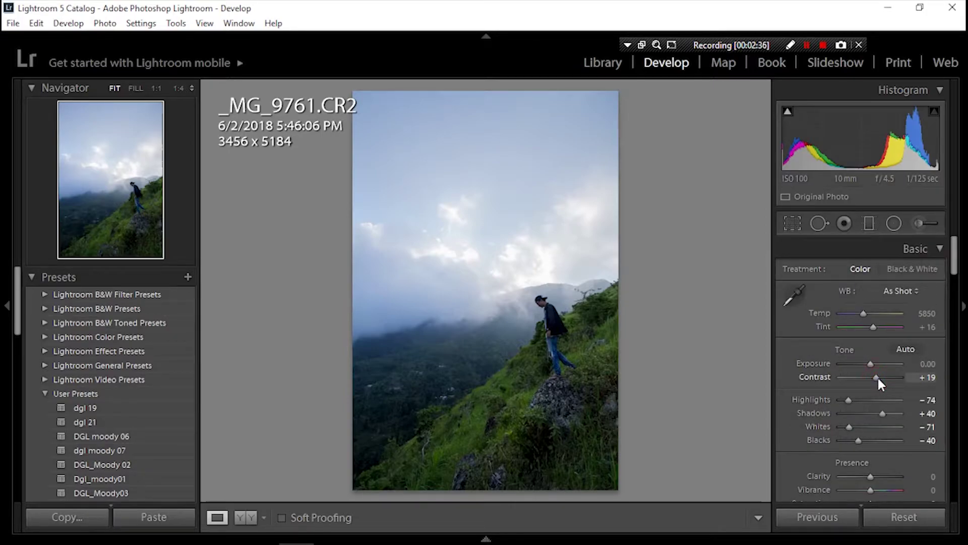
left_click_drag(877, 377, 878, 377)
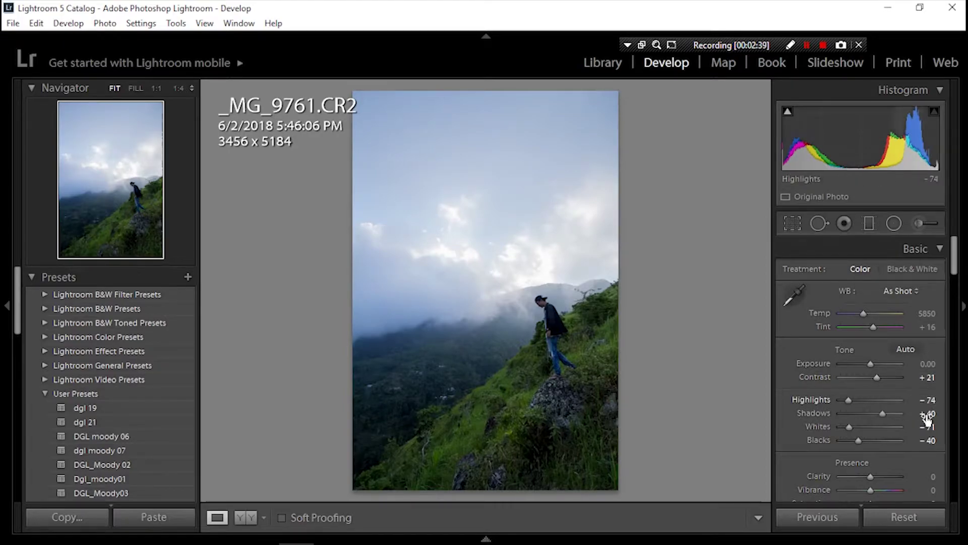
scroll(909, 434, "down", 3)
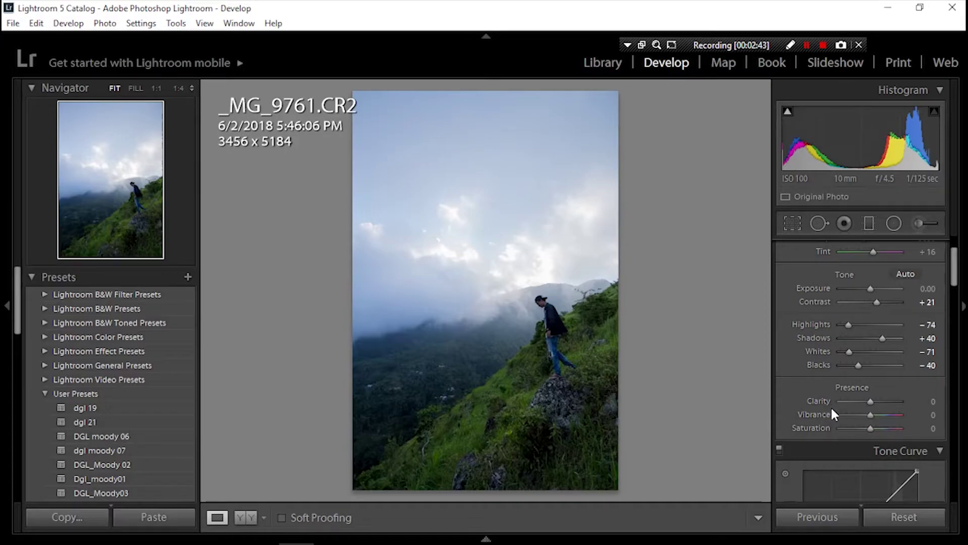
left_click_drag(870, 401, 878, 402)
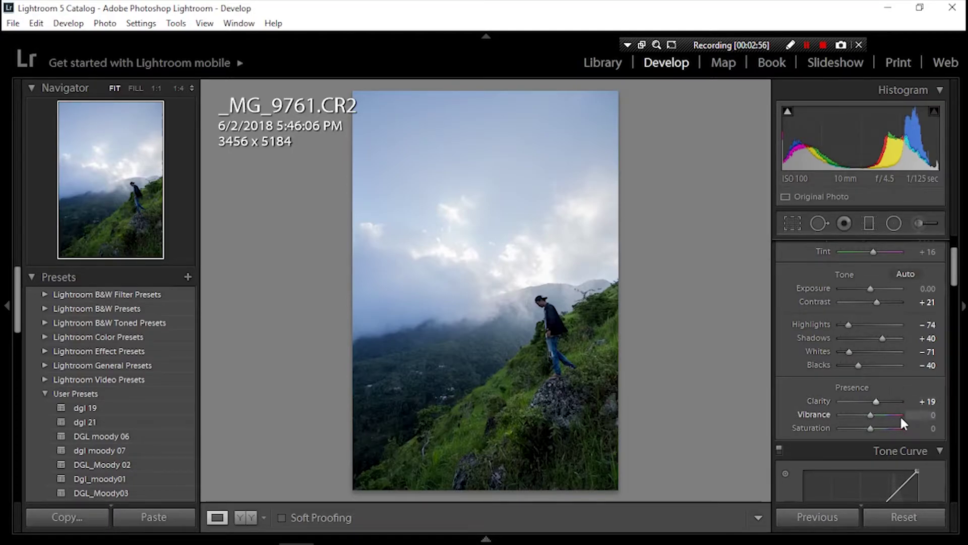
scroll(907, 409, "down", 3)
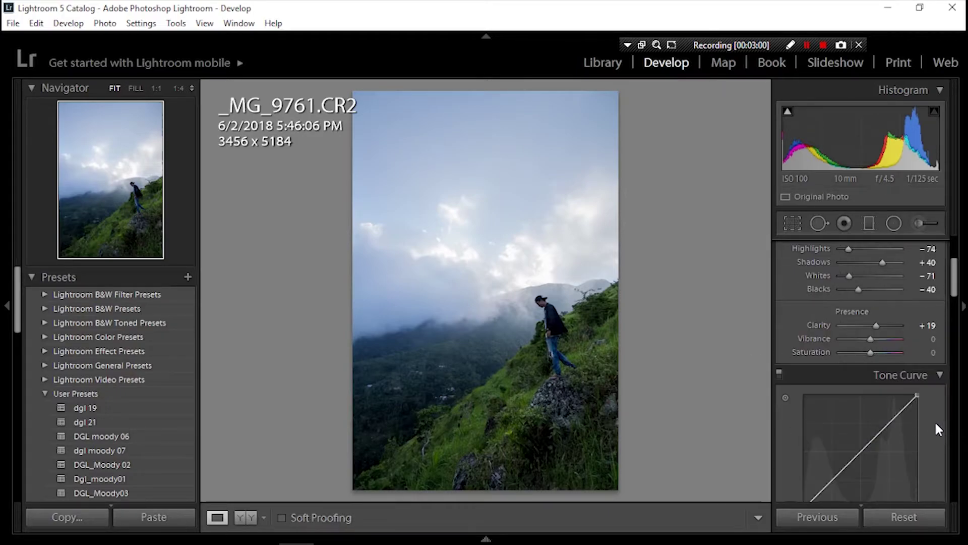
scroll(933, 420, "down", 6)
scroll(921, 309, "up", 3)
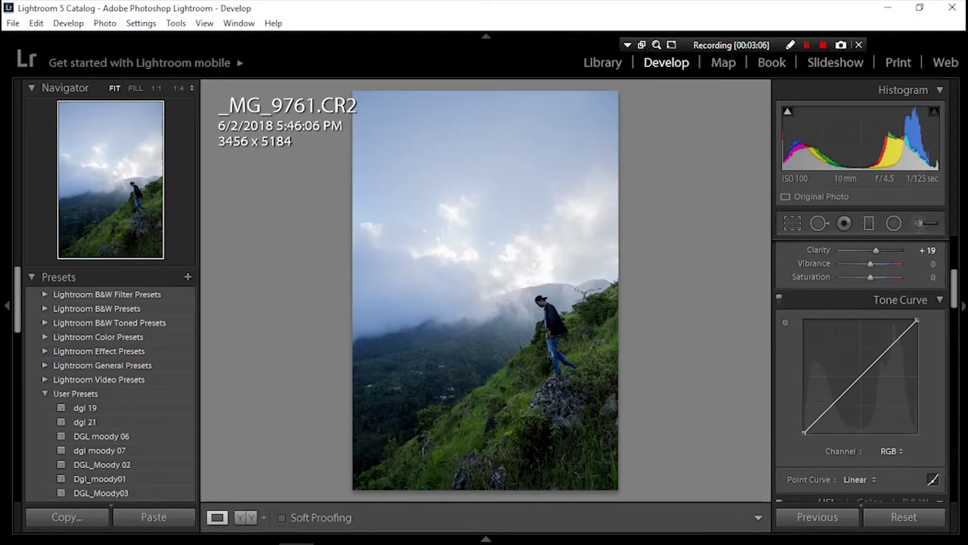
- Add four points along the RGB tone curve to form an S-curve
left_click(830, 408)
left_click(850, 386)
left_click(875, 361)
left_click(900, 337)
scroll(939, 343, "down", 5)
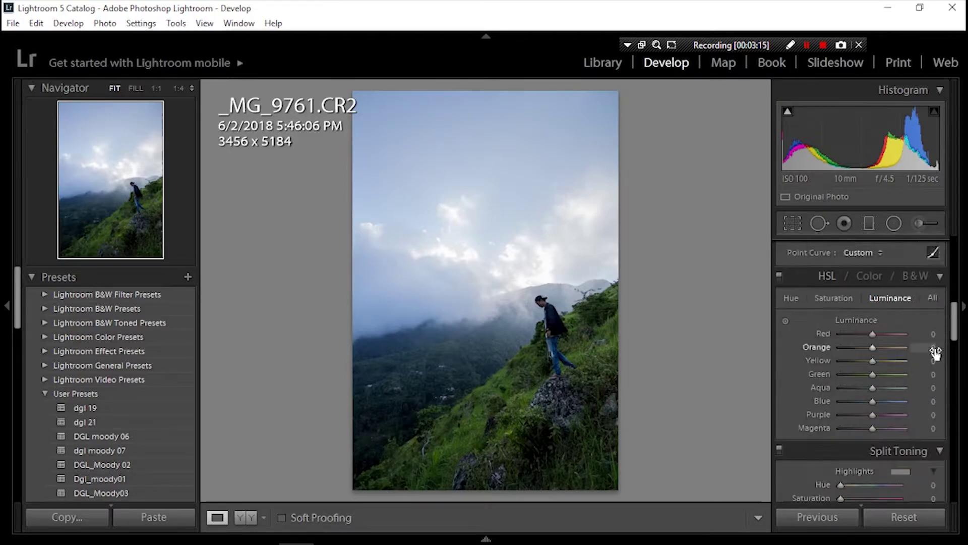
scroll(939, 343, "up", 8)
scroll(919, 394, "down", 3)
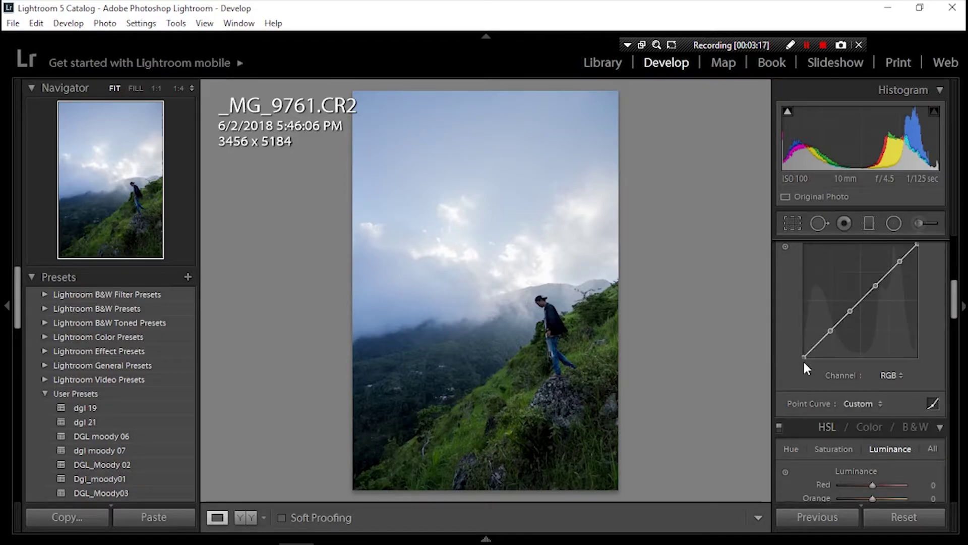
- Lift the curve's black point for faded shadows and lower the white point slightly
left_click_drag(803, 356, 803, 331)
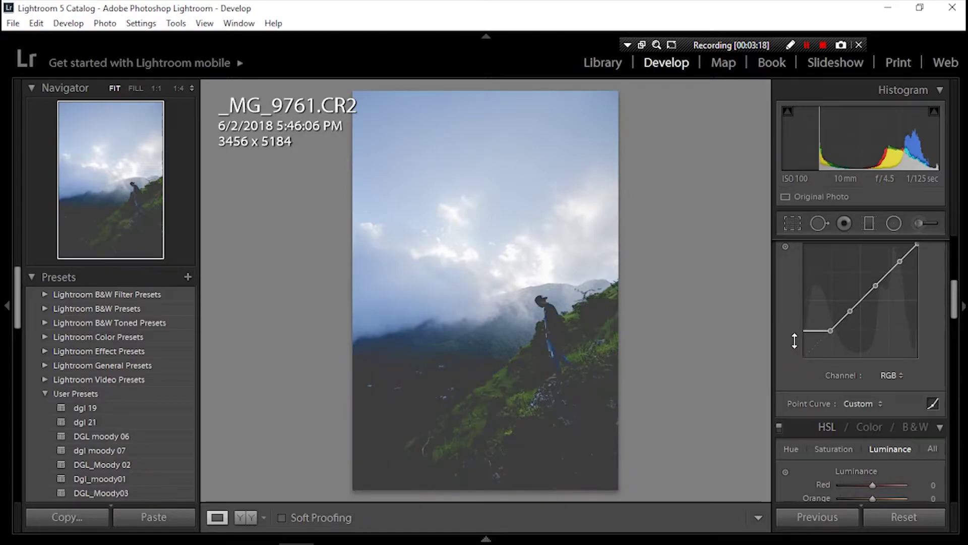
mouse_move(794, 341)
left_mouse_down()
mouse_move(804, 348)
mouse_move(795, 328)
mouse_move(797, 338)
mouse_move(830, 334)
mouse_move(897, 255)
left_mouse_up()
scroll(933, 265, "up", 5)
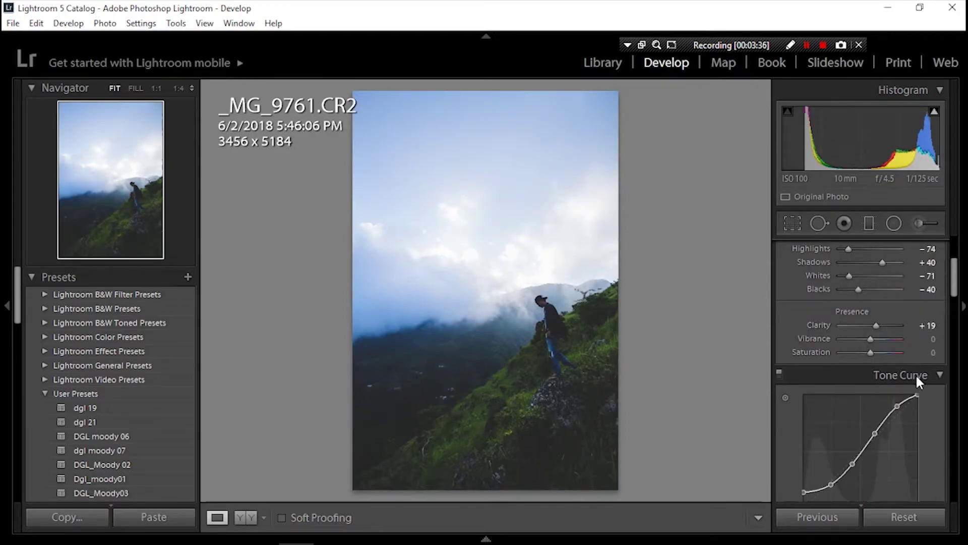
left_click_drag(917, 394, 917, 399)
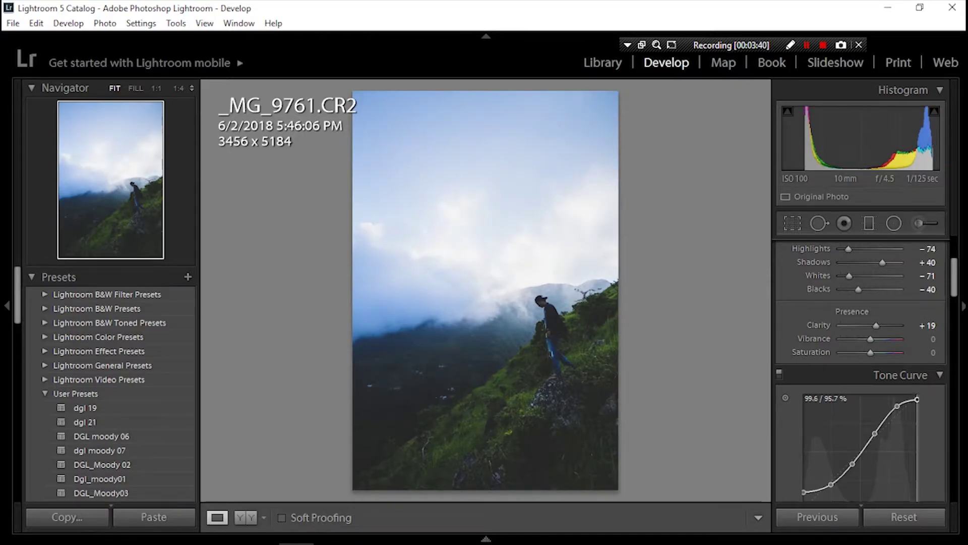
scroll(930, 404, "down", 3)
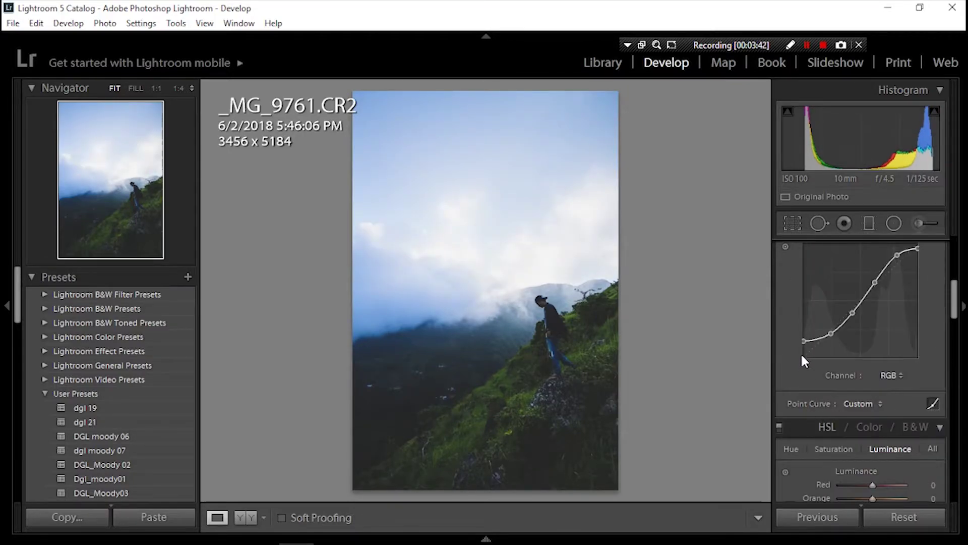
left_click_drag(803, 341, 803, 339)
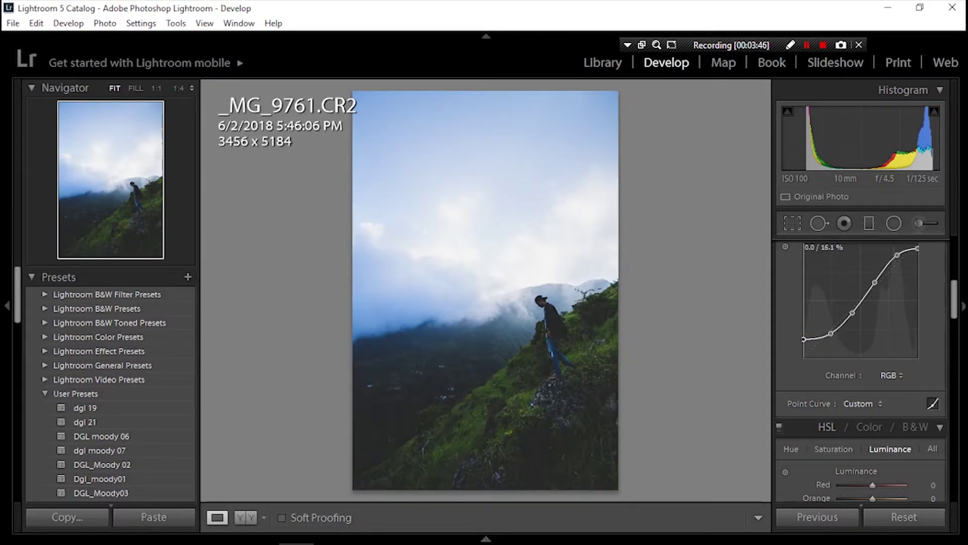
left_click_drag(803, 339, 796, 337)
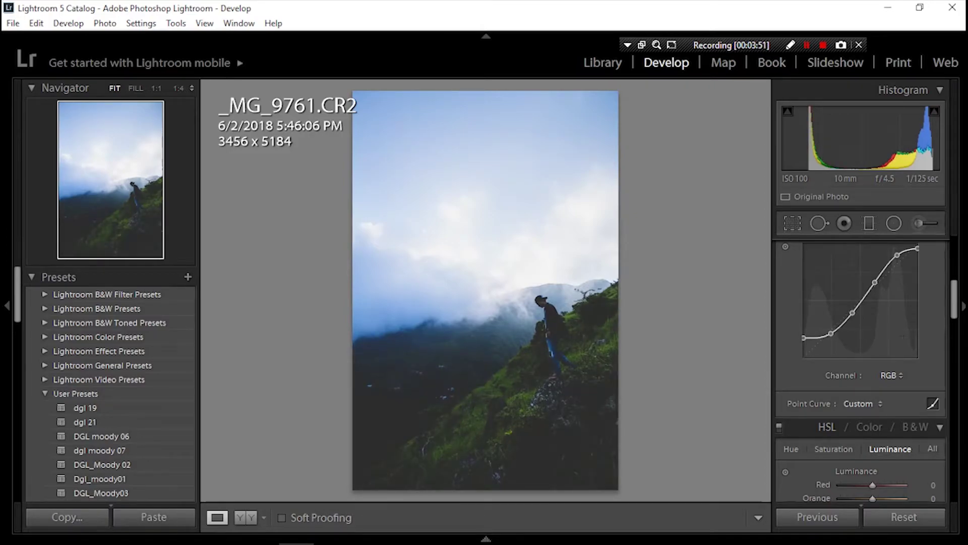
scroll(933, 302, "up", 5)
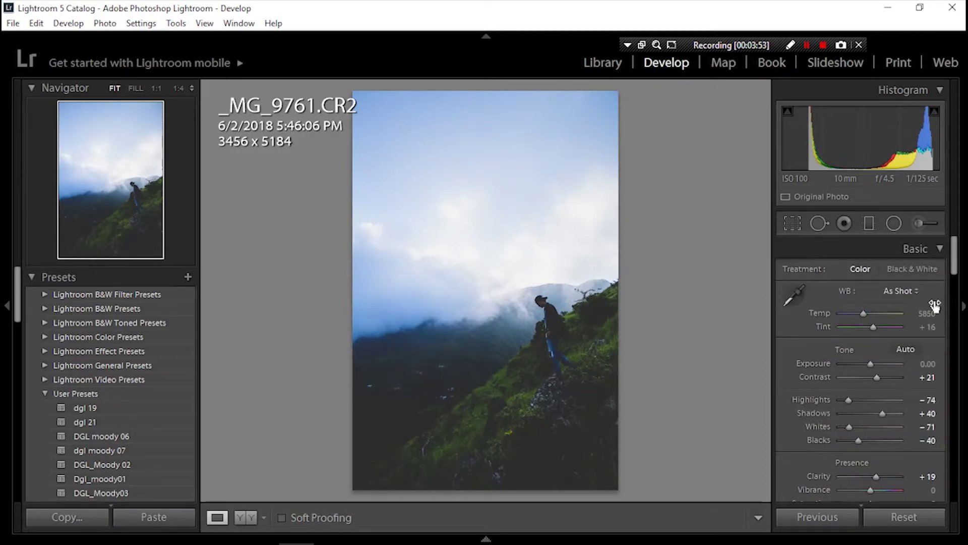
- In the Basic panel, push Highlights to −100, Whites to −98 and Shadows up to +79
scroll(933, 307, "down", 3)
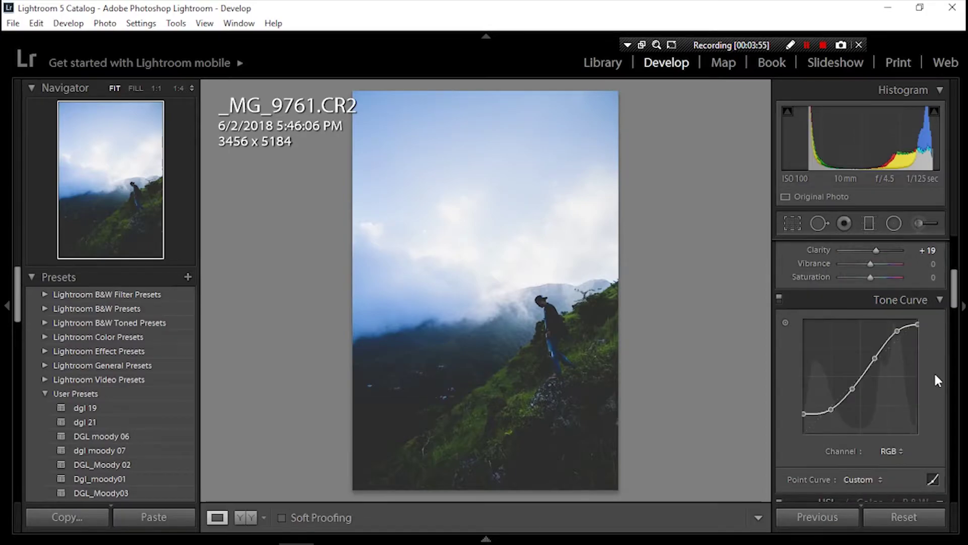
scroll(933, 371, "up", 3)
scroll(918, 380, "up", 2)
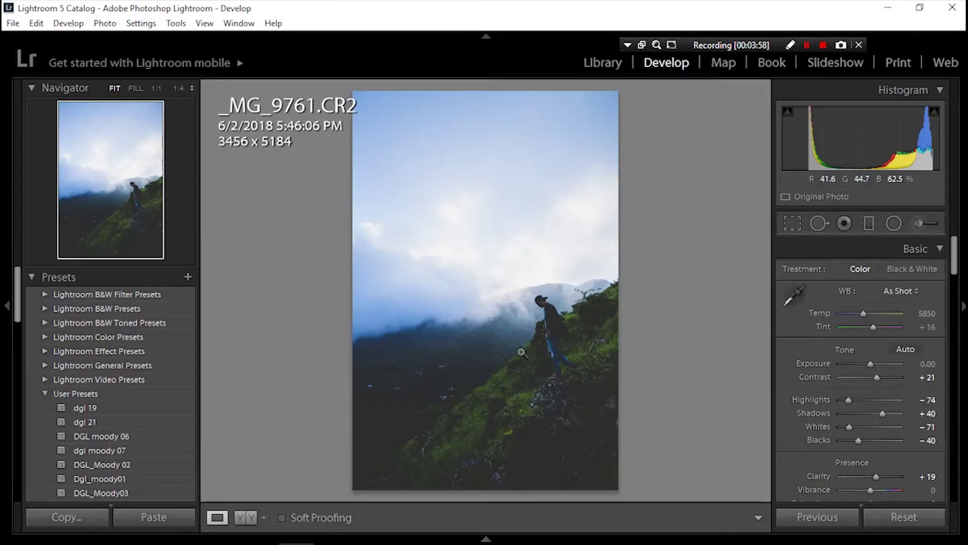
mouse_move(882, 413)
left_mouse_down()
mouse_move(893, 413)
mouse_move(815, 401)
mouse_move(846, 432)
left_mouse_up()
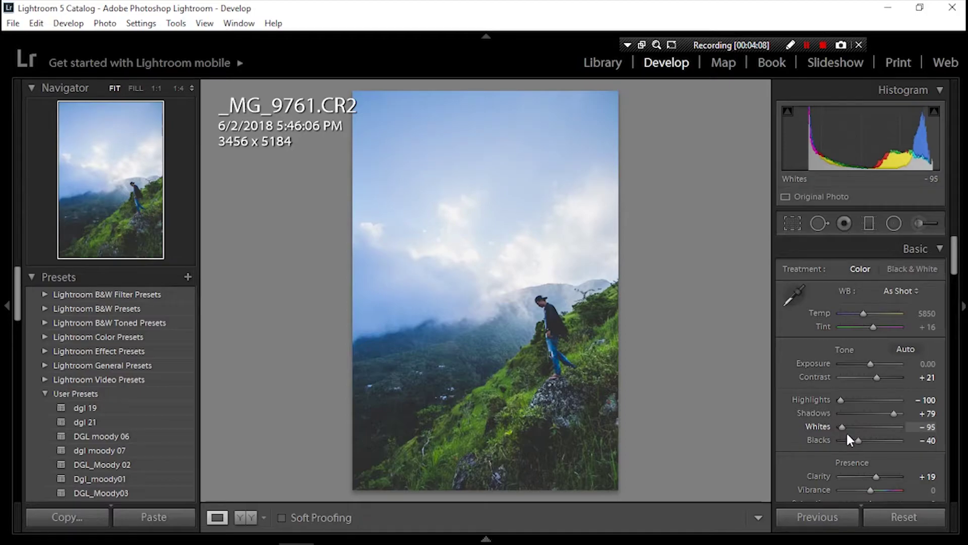
left_click_drag(846, 431, 842, 433)
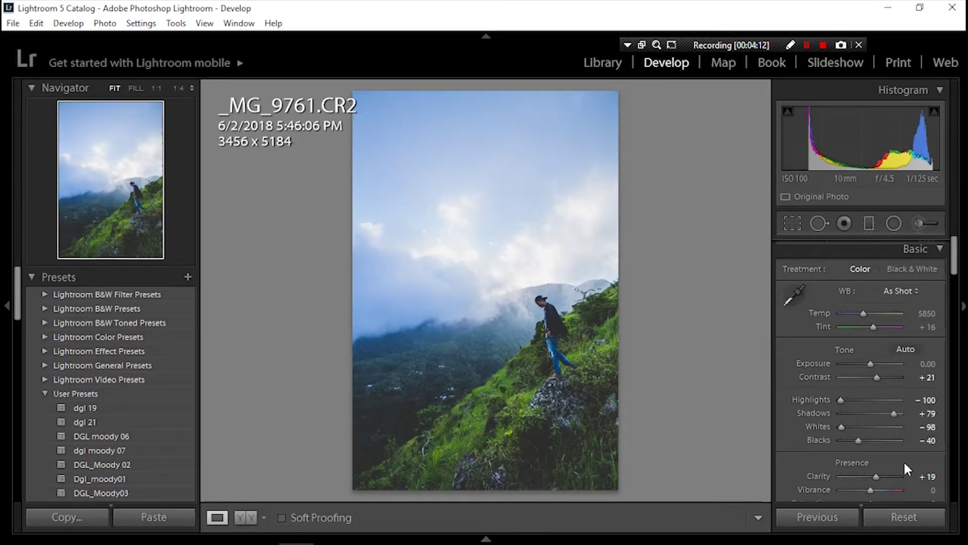
scroll(903, 461, "down", 5)
scroll(904, 461, "down", 3)
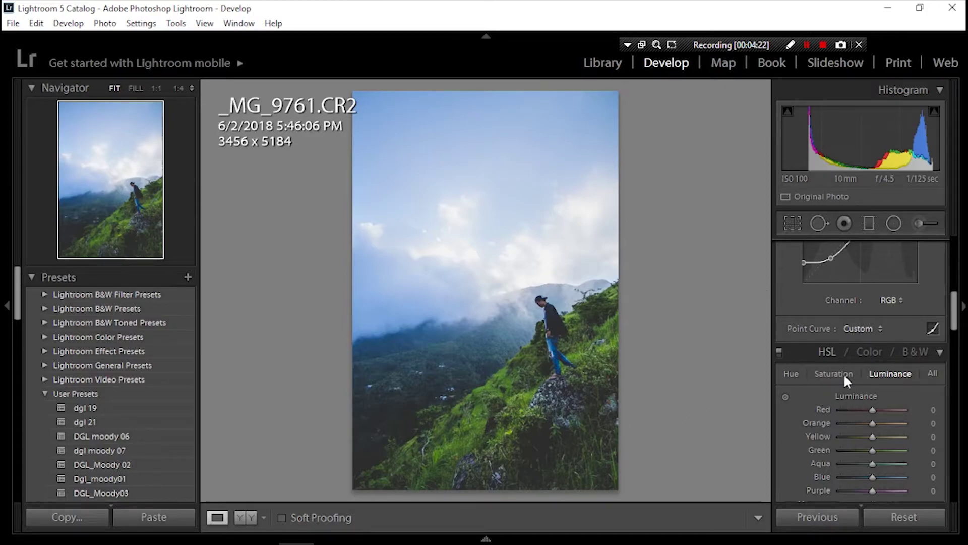
- In the HSL Hue sliders, set Yellow to −31 and Green to −42
left_click(790, 373)
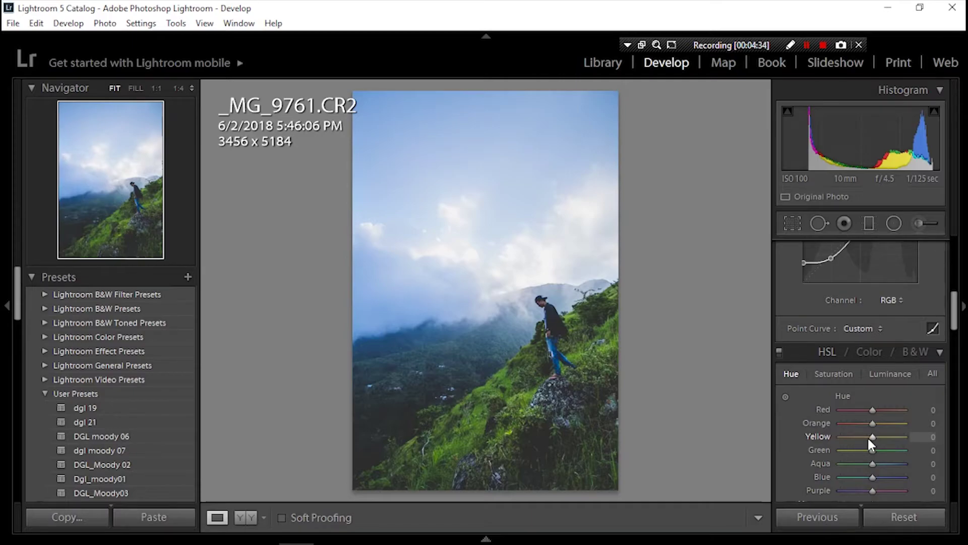
left_click(862, 437)
left_click_drag(862, 440, 863, 444)
mouse_move(863, 442)
left_mouse_down()
mouse_move(832, 448)
mouse_move(861, 460)
left_mouse_up()
left_click_drag(861, 456, 855, 450)
mouse_move(861, 449)
left_mouse_down()
mouse_move(878, 459)
mouse_move(863, 461)
left_mouse_up()
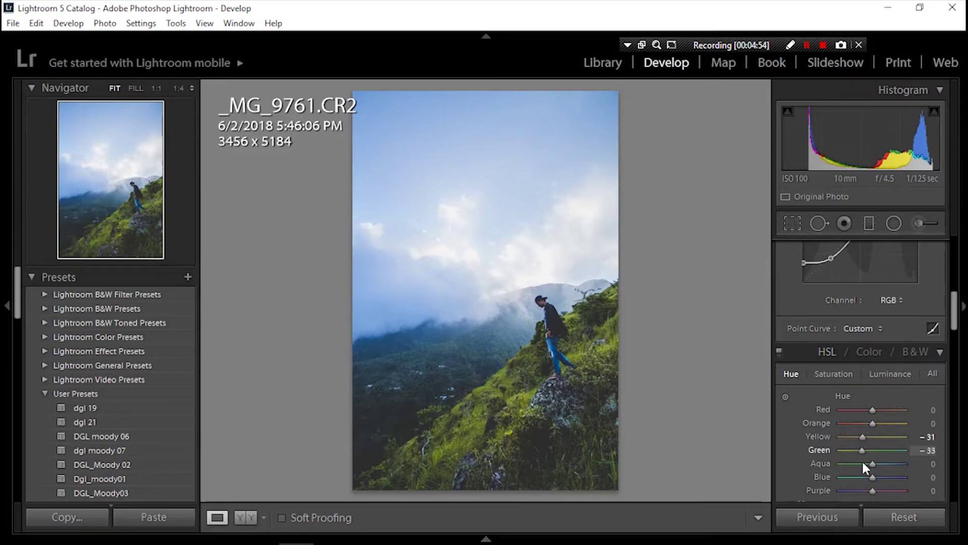
left_click_drag(863, 463, 858, 464)
- Set HSL Saturation: Red −22, Orange −38, Yellow −40, Green −33, Aqua −76, Blue −44, Purple −60
left_click(848, 370)
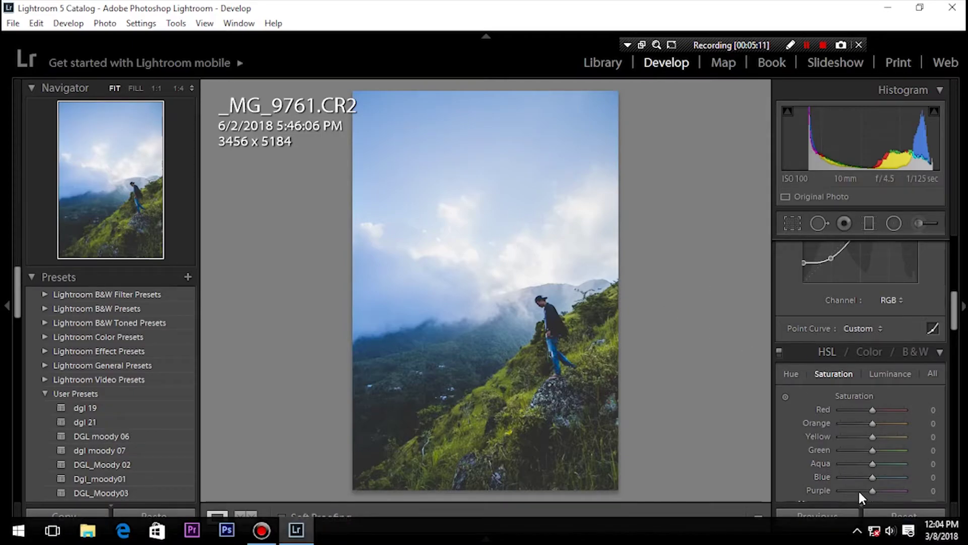
mouse_move(850, 477)
left_mouse_down()
mouse_move(865, 476)
mouse_move(843, 464)
mouse_move(862, 448)
mouse_move(860, 423)
left_mouse_up()
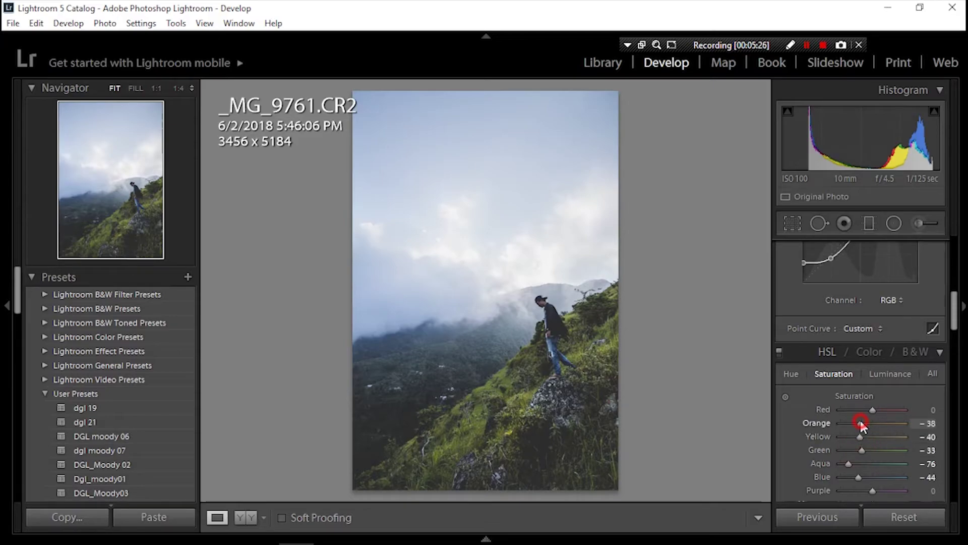
left_click(865, 409)
left_click_drag(867, 487, 854, 489)
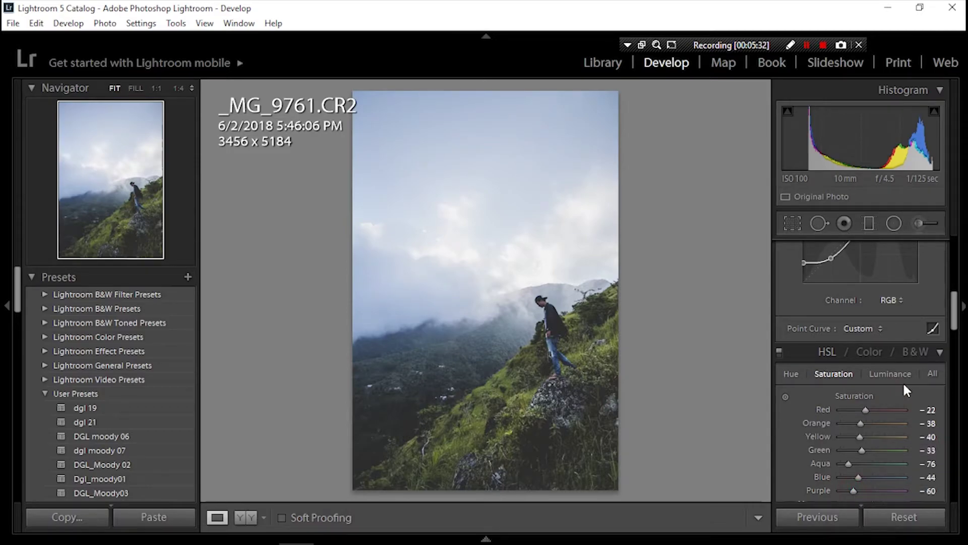
- Darken the grass in HSL Luminance with Green at −20 and Yellow at −16
left_click(894, 373)
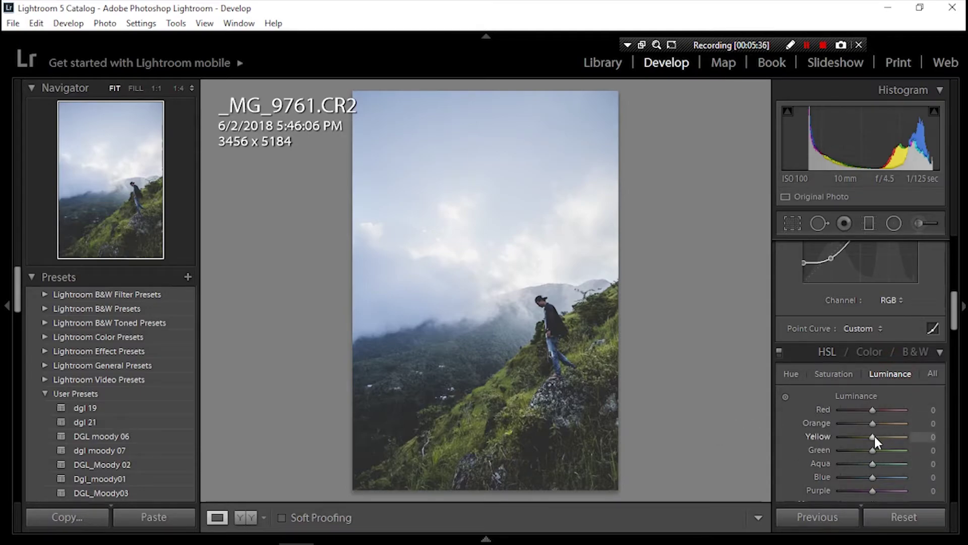
left_click(865, 449)
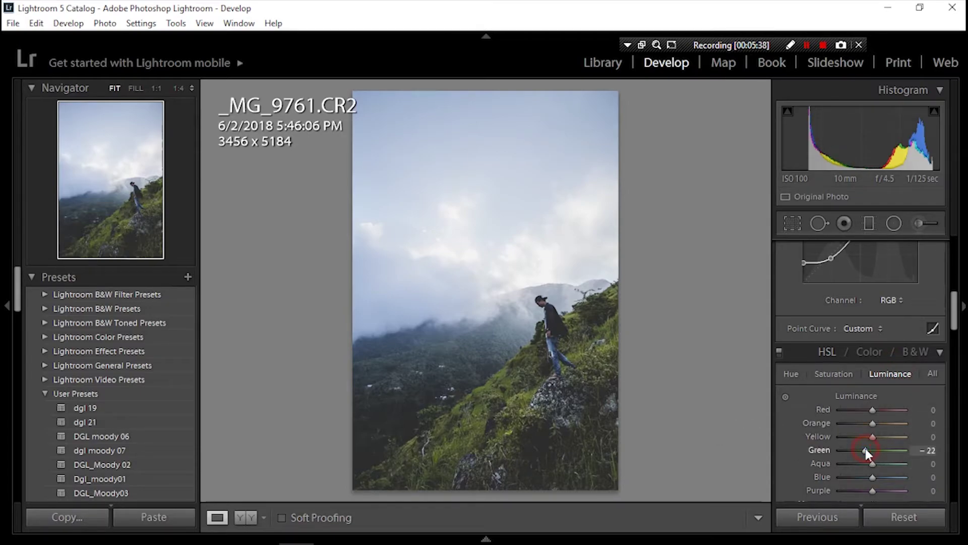
left_click_drag(867, 452, 868, 452)
left_click(867, 436)
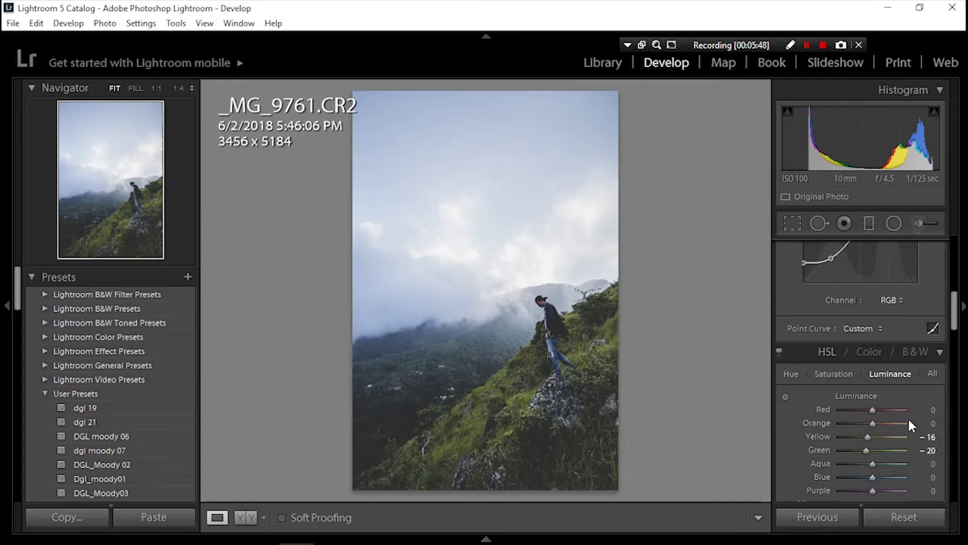
scroll(929, 454, "down", 3)
scroll(932, 459, "down", 3)
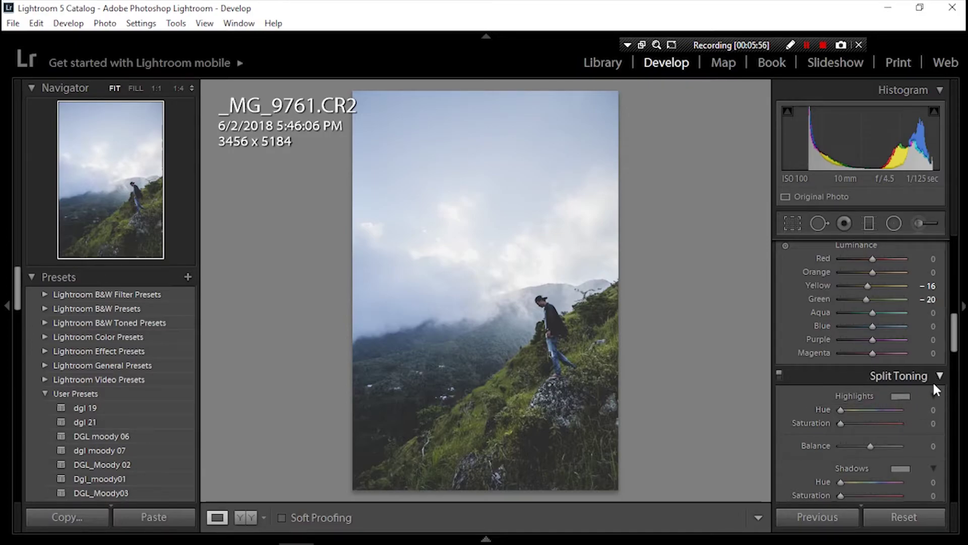
- Set Noise Reduction Luminance to 31 while inspecting foliage in the Detail preview
scroll(939, 454, "up", 3)
scroll(942, 468, "down", 8)
scroll(935, 472, "down", 1)
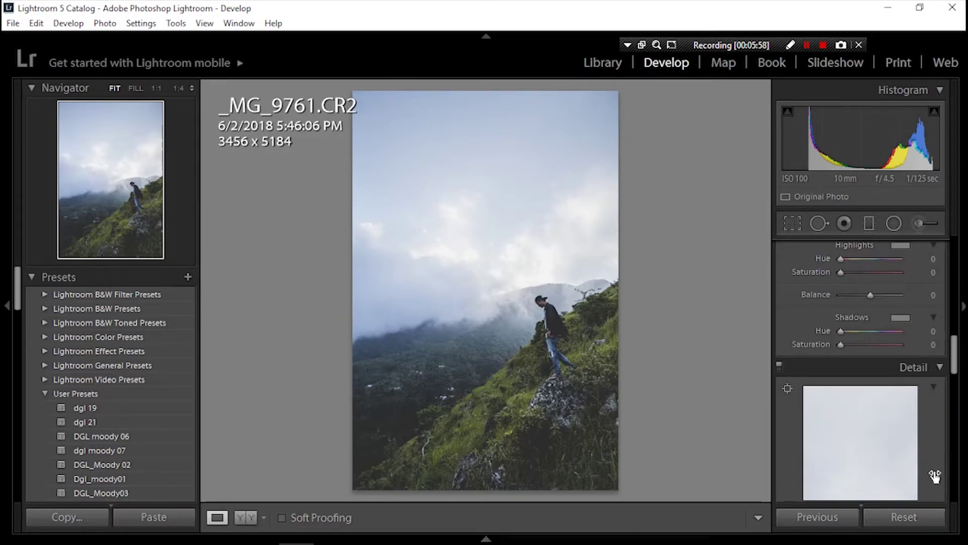
scroll(934, 475, "down", 3)
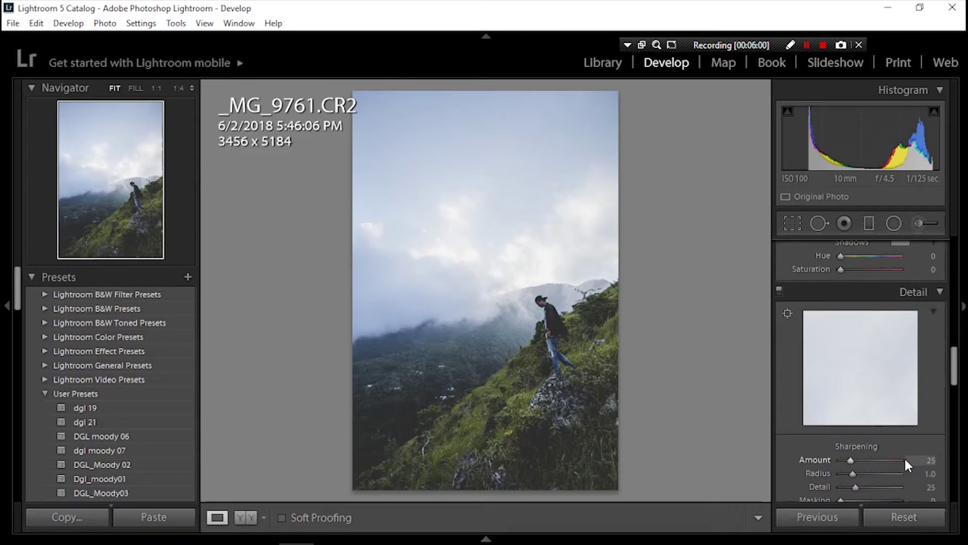
scroll(942, 432, "down", 6)
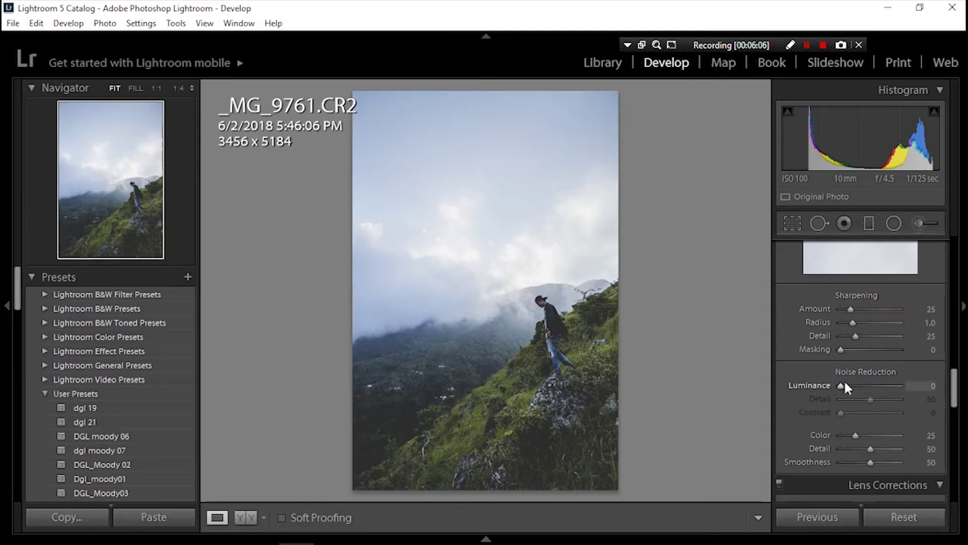
scroll(870, 371, "up", 8)
scroll(898, 378, "down", 5)
left_click(880, 306)
left_click_drag(880, 307, 884, 273)
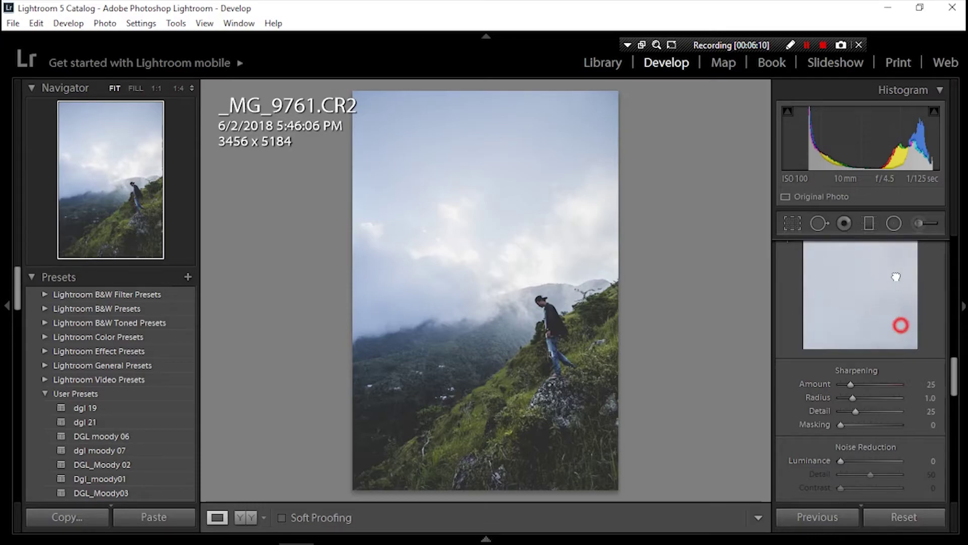
left_click_drag(888, 335, 865, 292)
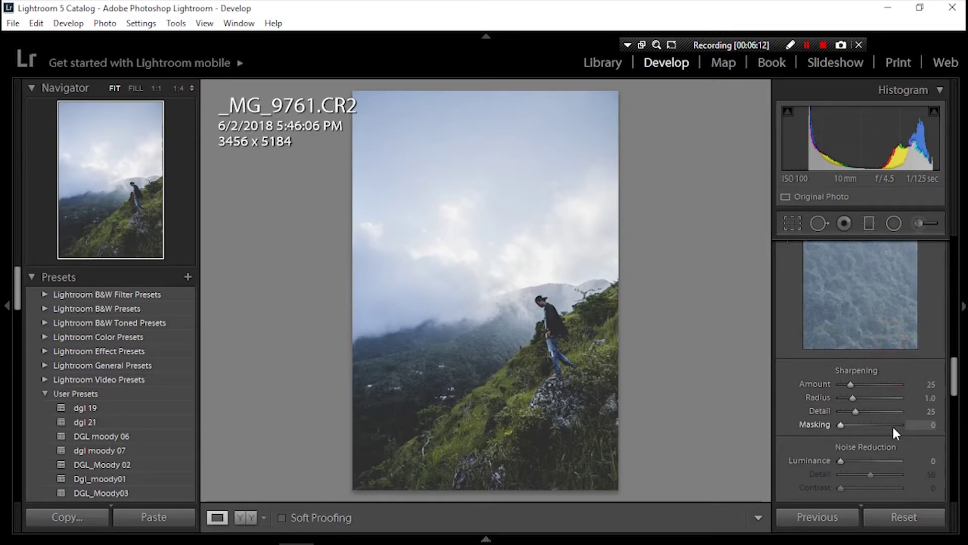
left_click_drag(841, 460, 859, 460)
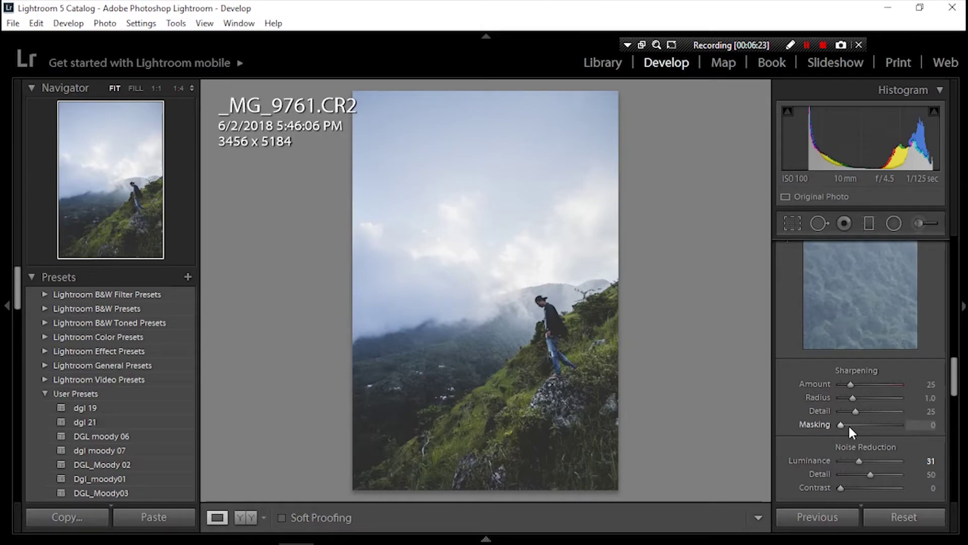
- Alt-drag Sharpening Masking to 43 and nudge Sharpening Amount to 34
key("alt")
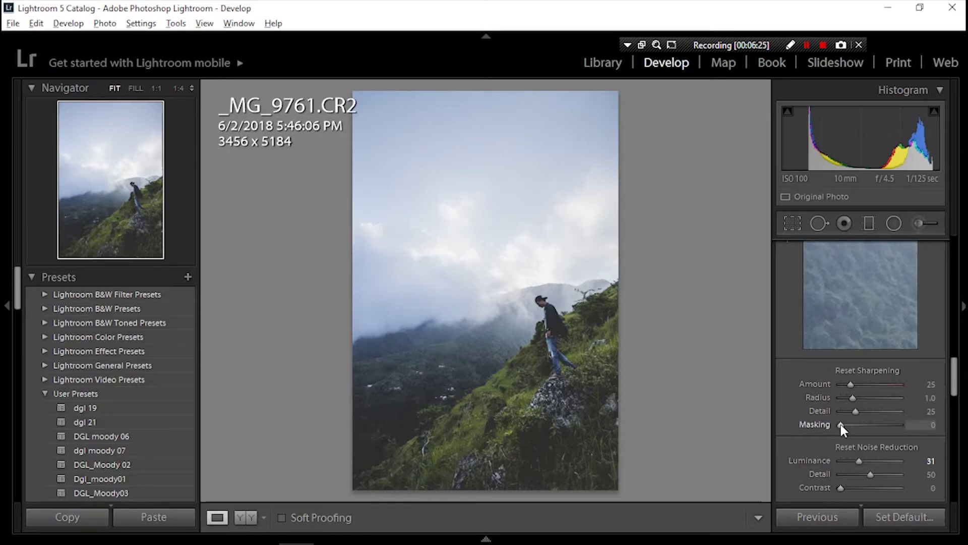
left_click_drag(841, 424, 865, 428)
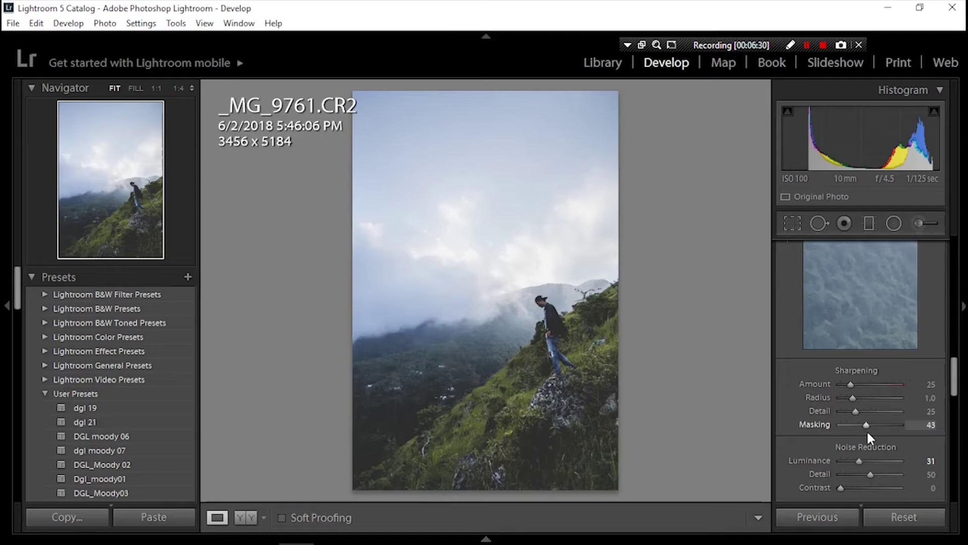
left_click_drag(849, 384, 853, 386)
- Enable Remove Chromatic Aberration in Lens Corrections
scroll(903, 418, "down", 2)
scroll(913, 441, "down", 2)
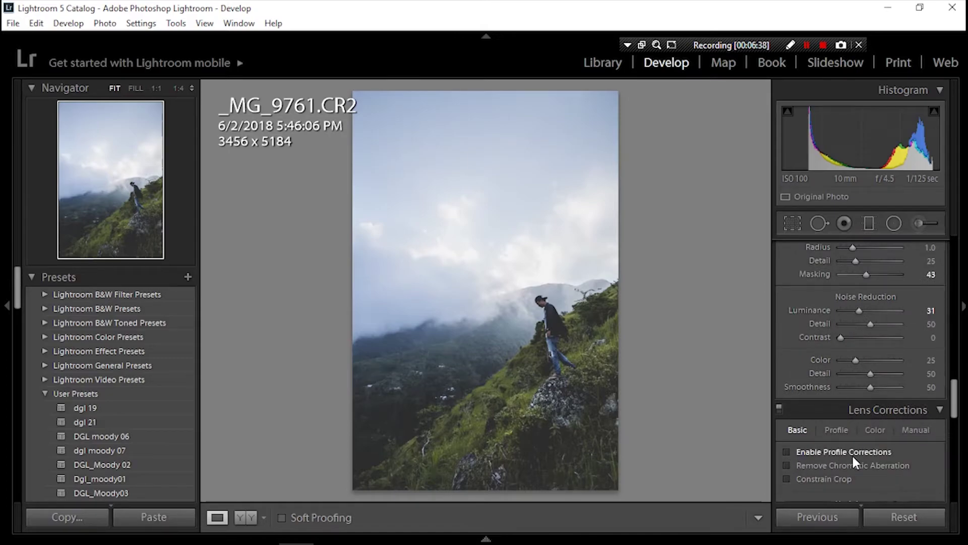
left_click(823, 465)
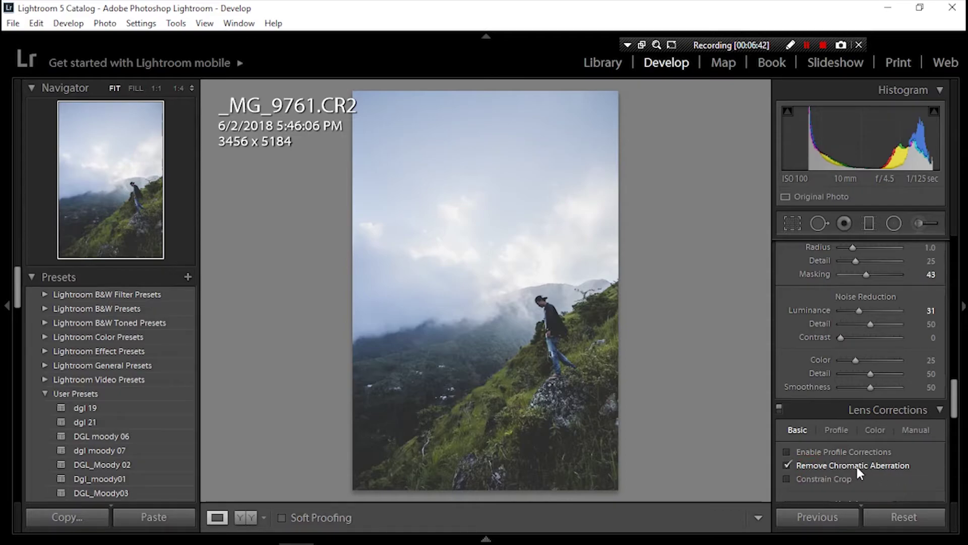
scroll(900, 467, "down", 2)
scroll(835, 416, "up", 2)
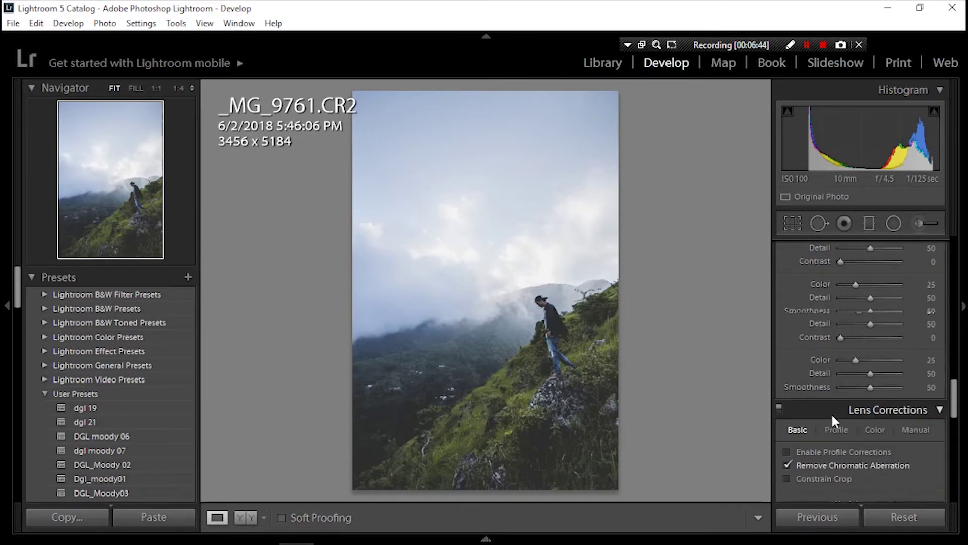
scroll(831, 413, "down", 5)
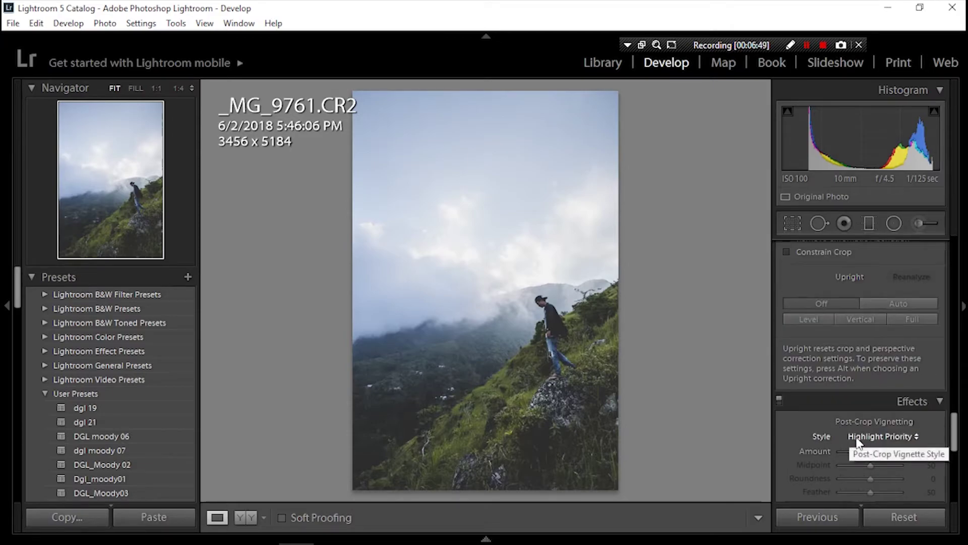
scroll(948, 456, "down", 5)
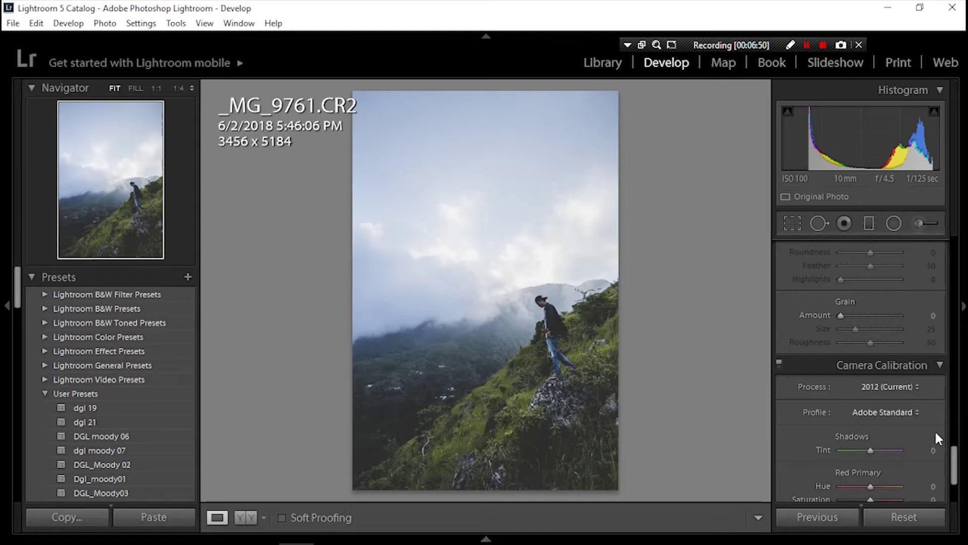
left_click_drag(948, 456, 954, 481)
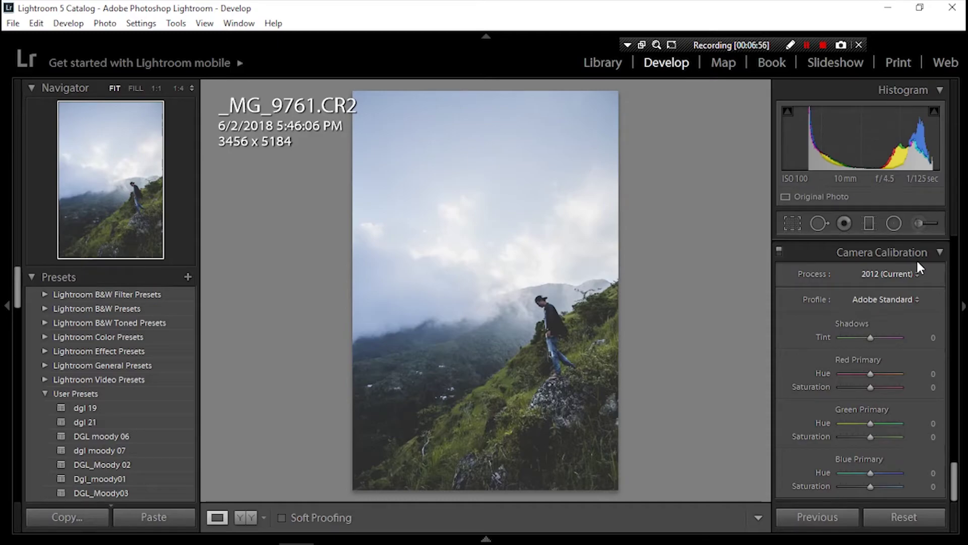
- Try positive and negative Green Primary Hue shifts in Camera Calibration
left_click(878, 423)
left_click_drag(875, 423, 878, 427)
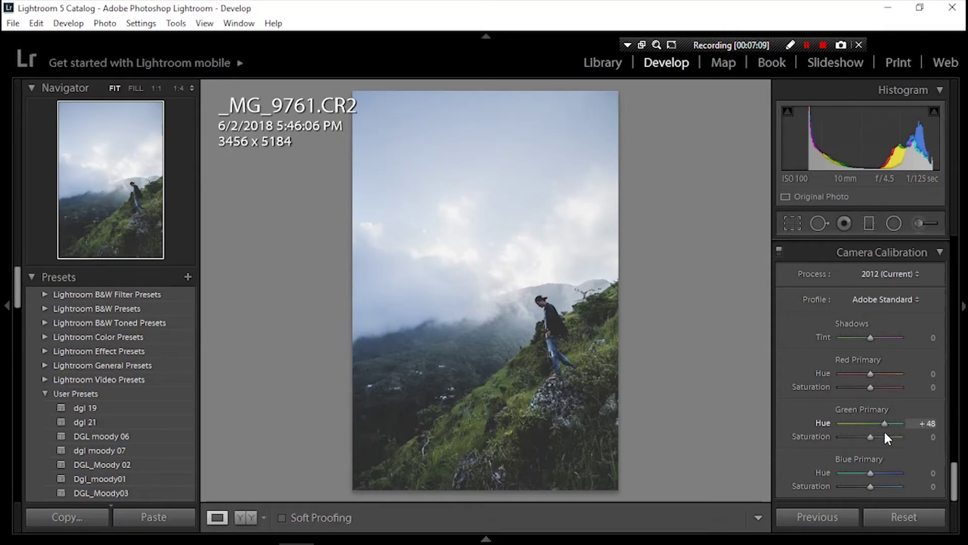
mouse_move(878, 427)
left_mouse_down()
mouse_move(837, 431)
mouse_move(888, 436)
left_mouse_up()
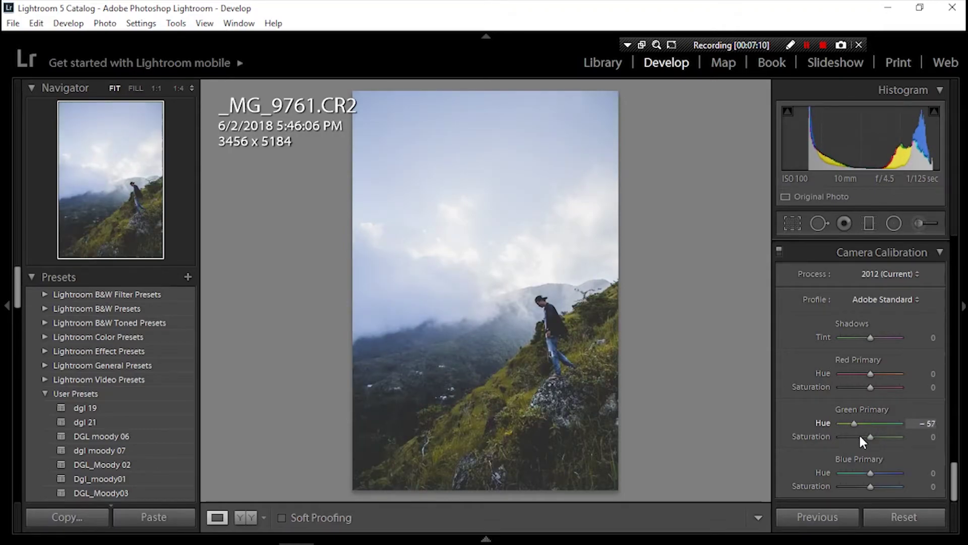
left_click_drag(890, 443, 888, 446)
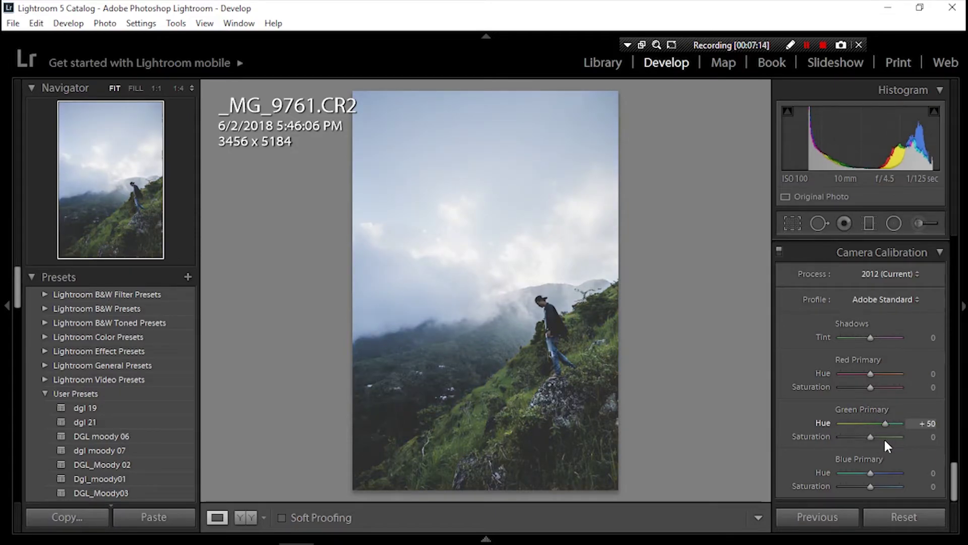
left_click_drag(886, 440, 878, 444)
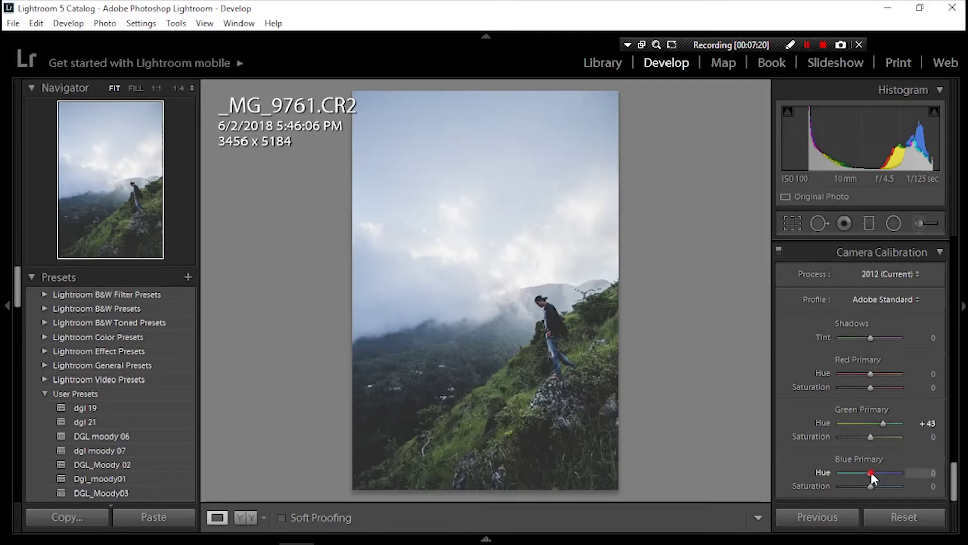
- Set Blue Primary Hue to −88 for a teal sky, with Green Primary Hue at −40
left_click_drag(871, 473, 832, 473)
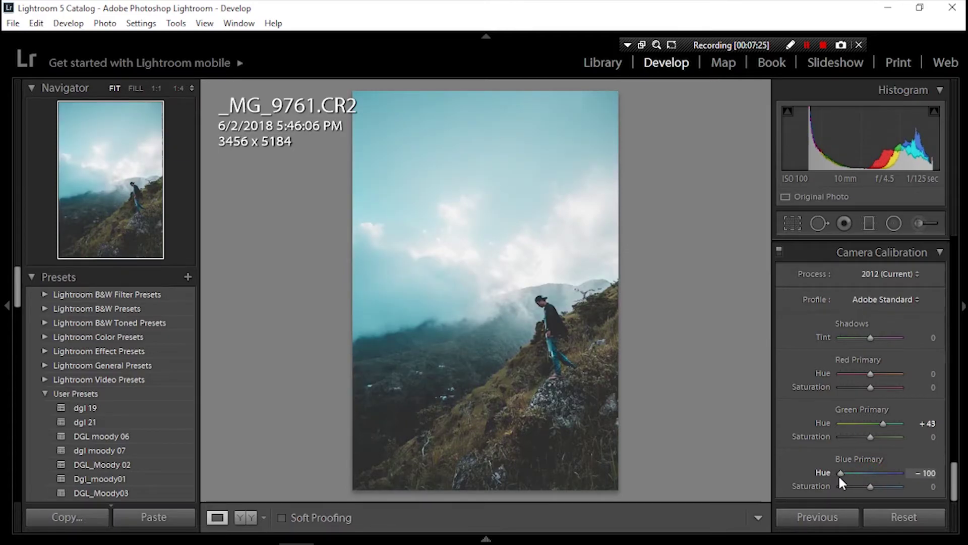
mouse_move(840, 475)
left_mouse_down()
mouse_move(860, 480)
mouse_move(850, 485)
left_mouse_up()
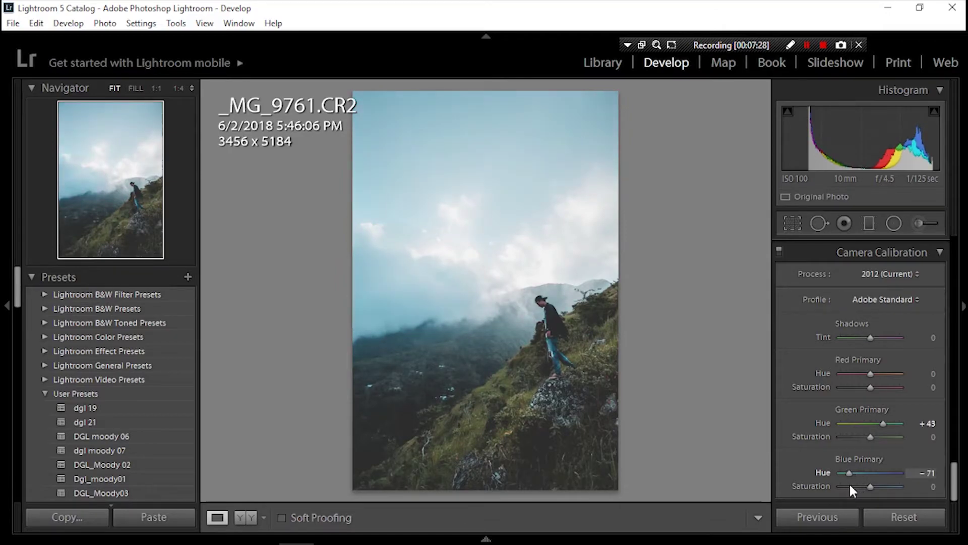
mouse_move(882, 422)
left_mouse_down()
mouse_move(892, 425)
mouse_move(848, 435)
mouse_move(872, 439)
mouse_move(857, 443)
left_mouse_up()
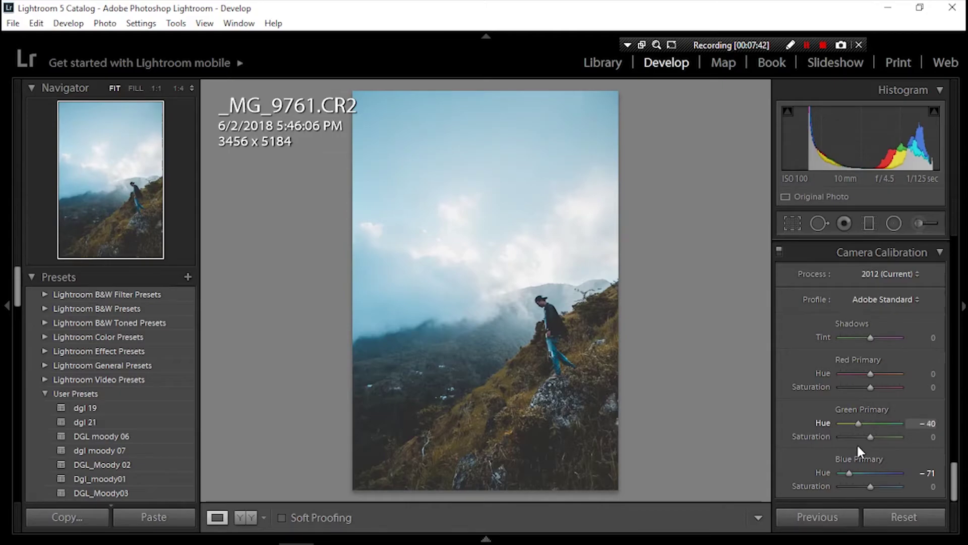
mouse_move(848, 472)
left_mouse_down()
mouse_move(857, 472)
mouse_move(842, 474)
left_mouse_up()
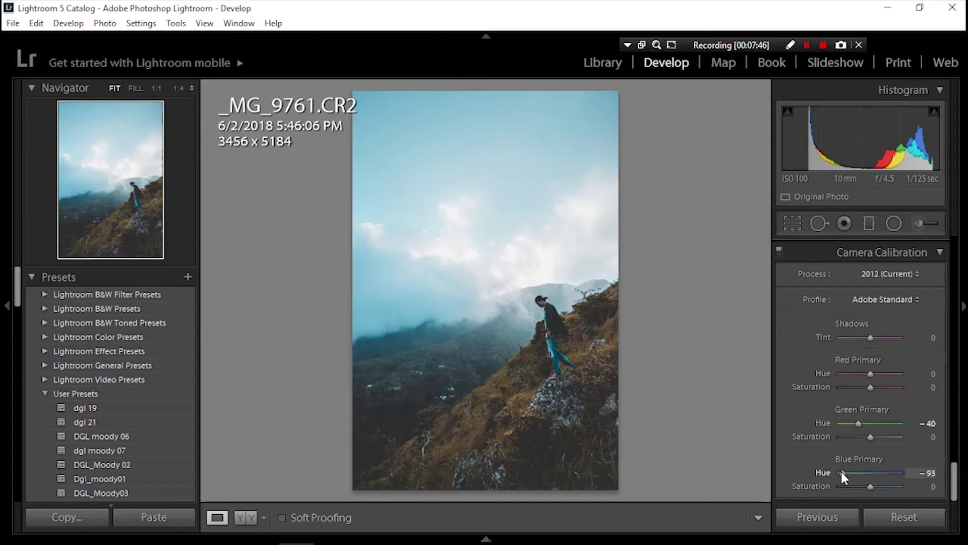
left_click_drag(842, 472, 844, 479)
scroll(915, 440, "up", 3)
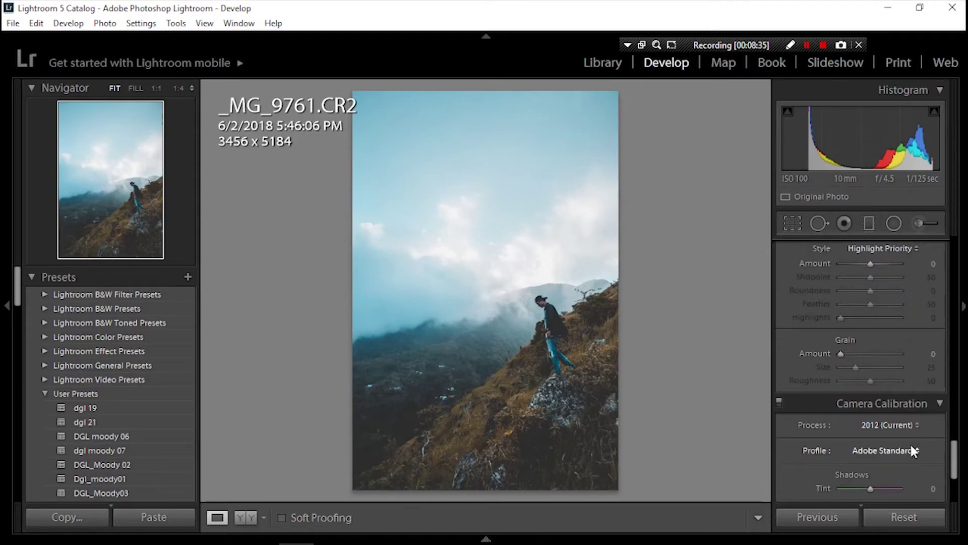
mouse_move(953, 455)
left_mouse_down()
mouse_move(958, 445)
mouse_move(957, 485)
left_mouse_up()
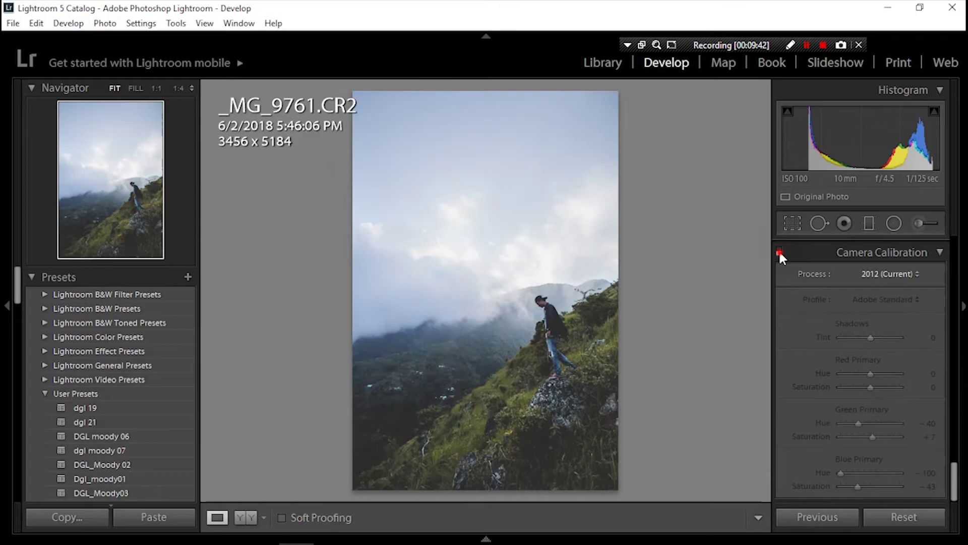
- Toggle Camera Calibration on and off to compare the photo with and without it
left_click(779, 249)
left_click(779, 250)
left_click(779, 249)
left_click(778, 249)
left_click(778, 249)
left_click(779, 249)
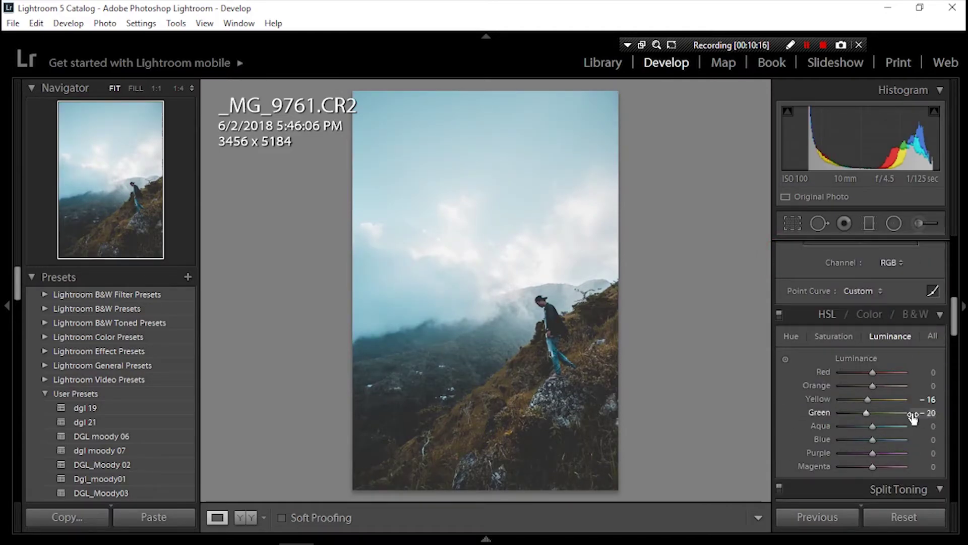
- Mute colours in HSL Saturation, bringing Blue down to −69
left_click(834, 337)
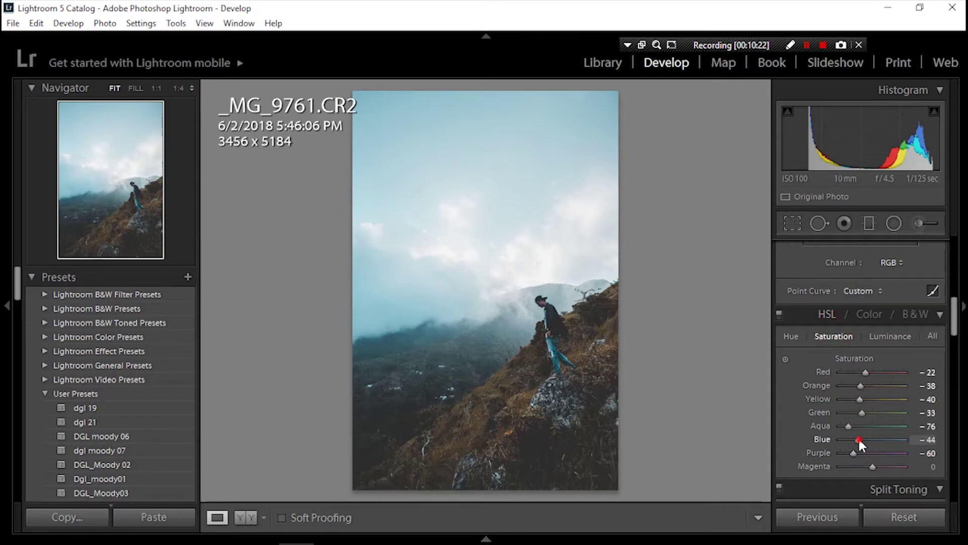
left_click_drag(858, 439, 851, 440)
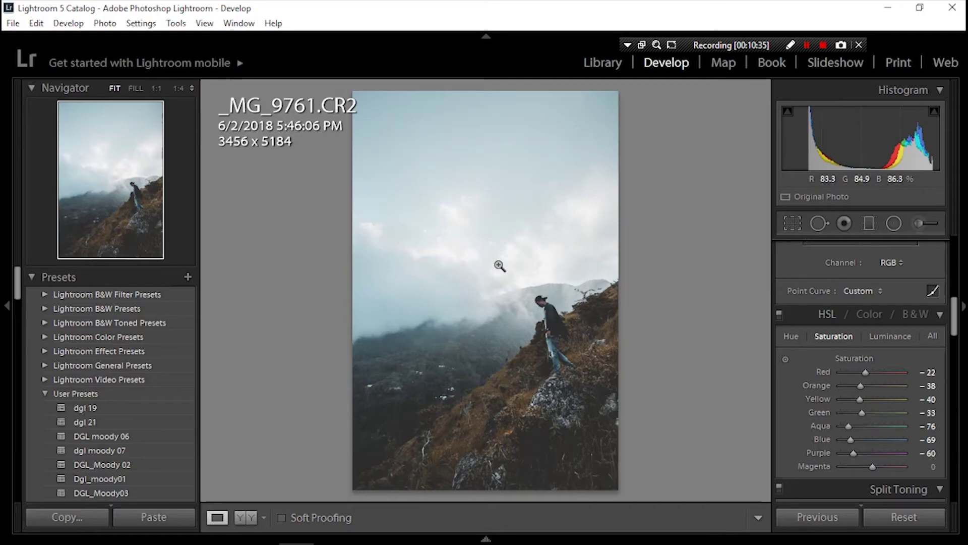
left_click(870, 221)
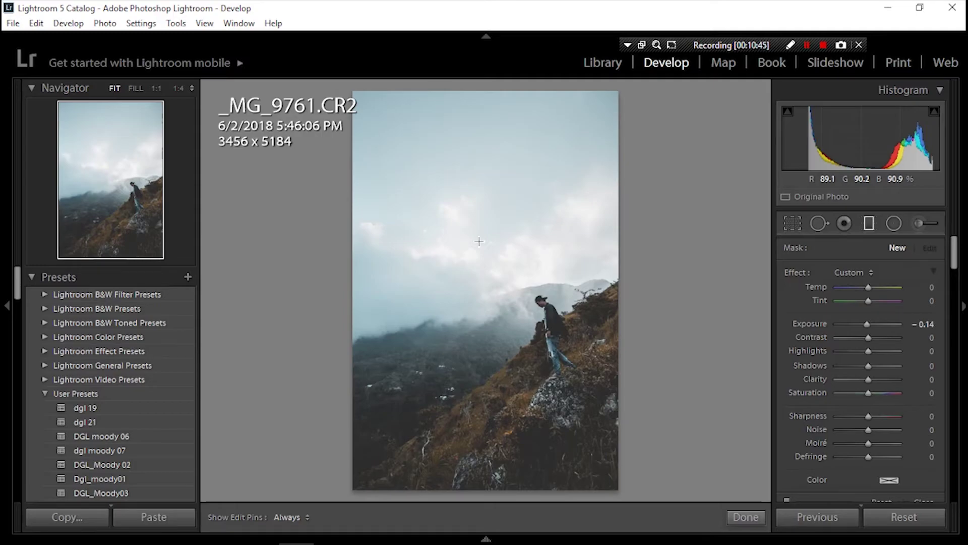
- Draw a narrowed, slightly tilted graduated filter across the sky at Exposure −1.61
left_click_drag(470, 233, 481, 329)
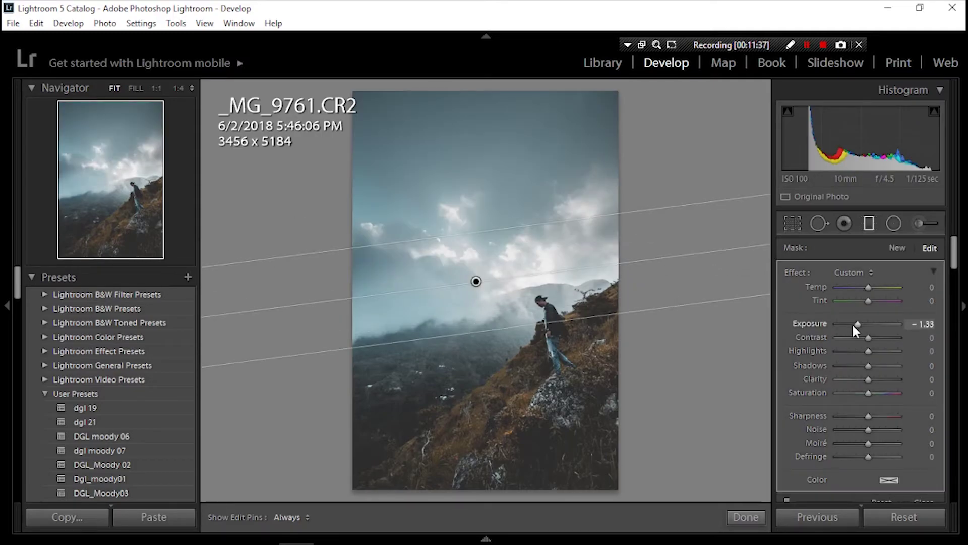
mouse_move(851, 324)
left_mouse_down()
mouse_move(887, 337)
mouse_move(852, 351)
mouse_move(874, 351)
mouse_move(859, 367)
left_mouse_up()
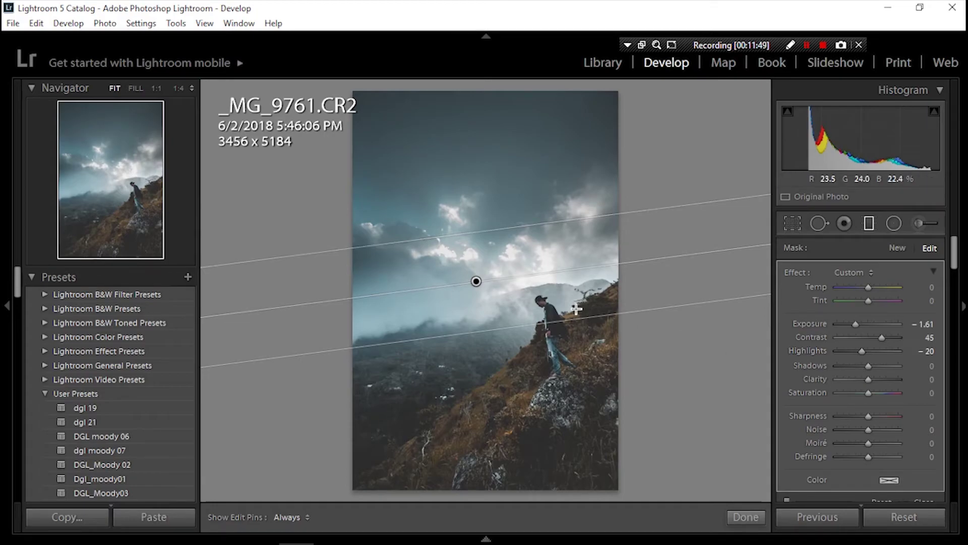
left_click_drag(578, 318, 581, 306)
left_click_drag(572, 264, 572, 261)
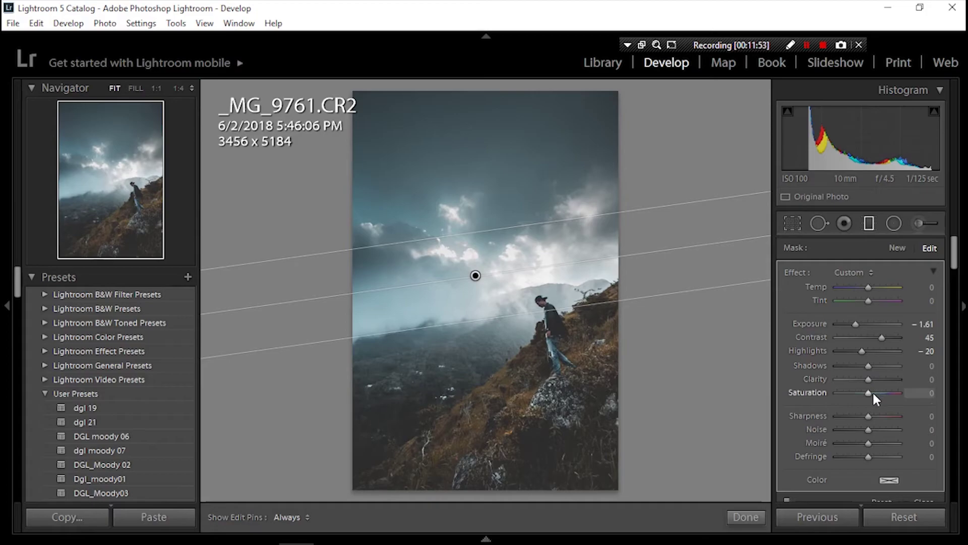
- Test cooler temperature on the gradient, reset Temp to 0, and finish the filter
left_click_drag(860, 285, 862, 291)
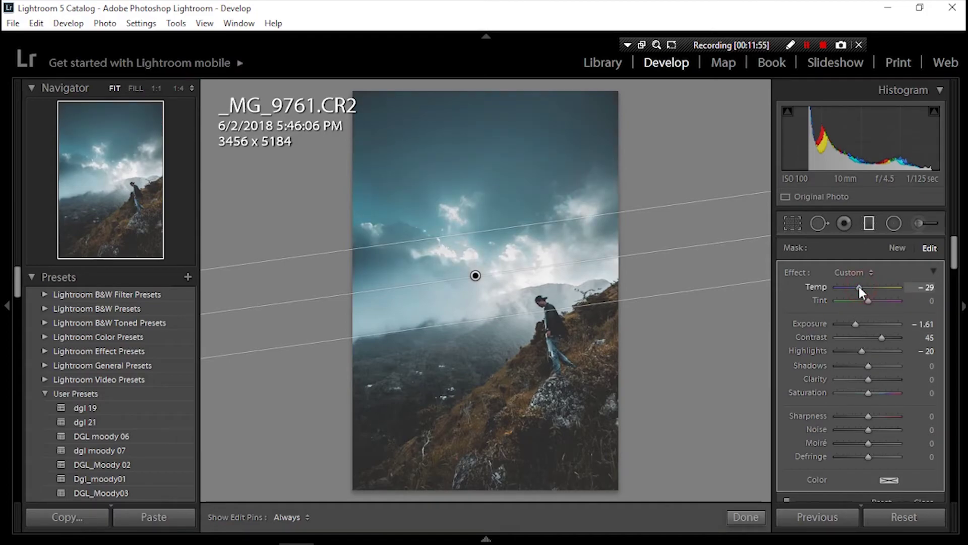
left_click_drag(864, 295, 867, 299)
double_click(868, 286)
left_click(746, 517)
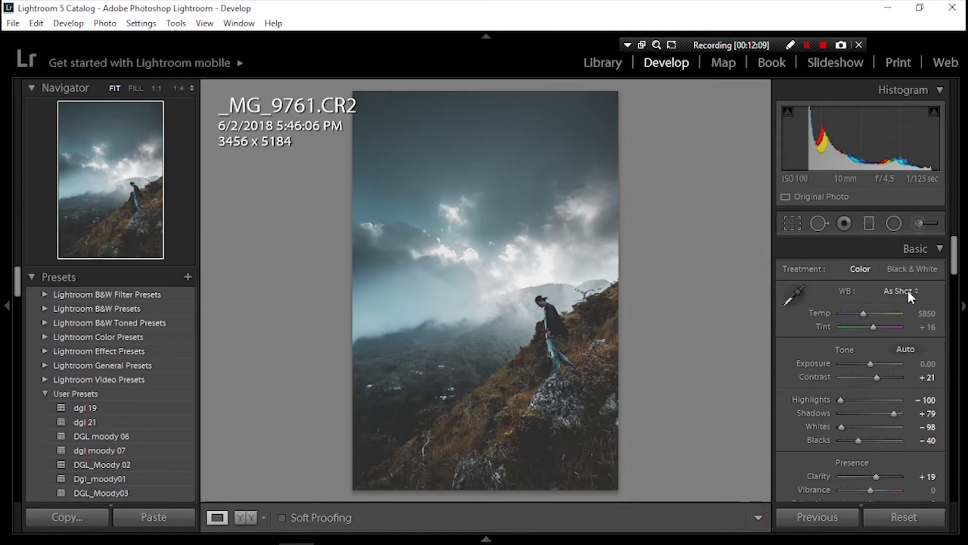
- Add a rotated radial filter around the hiker at Exposure +0.32
left_click(894, 223)
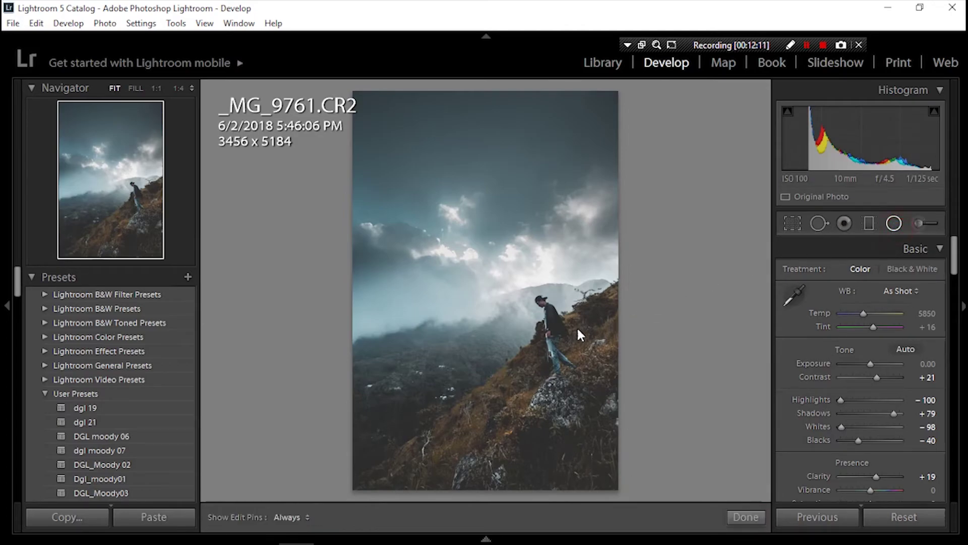
left_click_drag(550, 331, 578, 380)
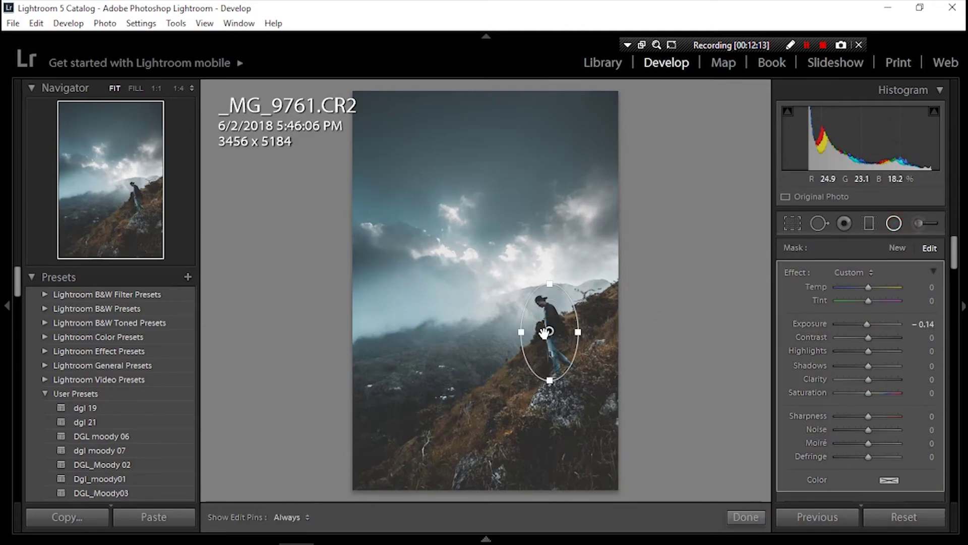
left_click_drag(545, 333, 543, 339)
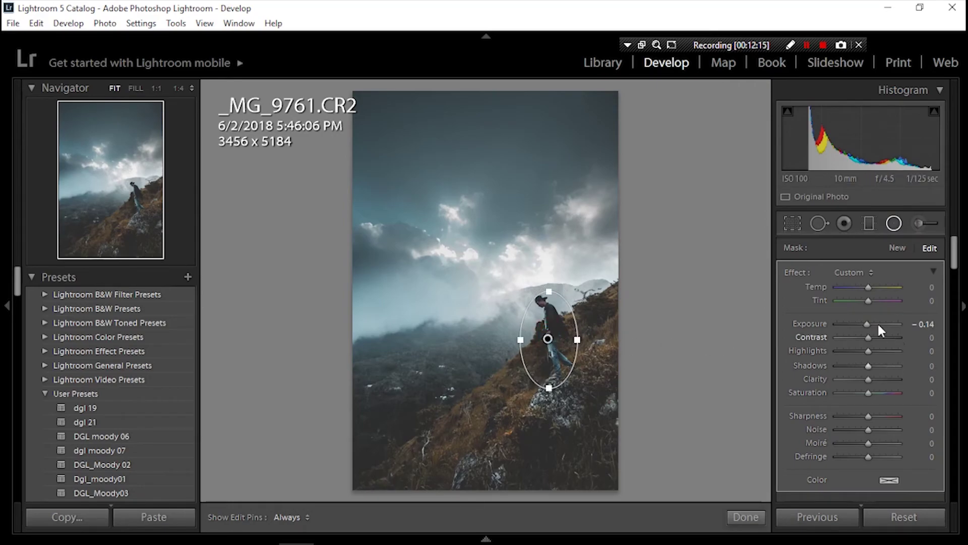
left_click_drag(867, 325, 871, 328)
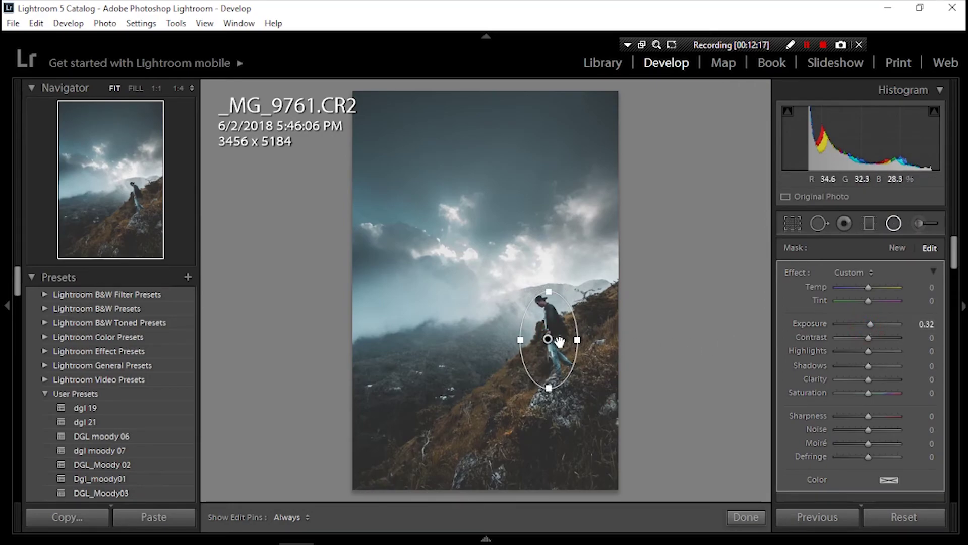
left_click_drag(578, 328, 574, 321)
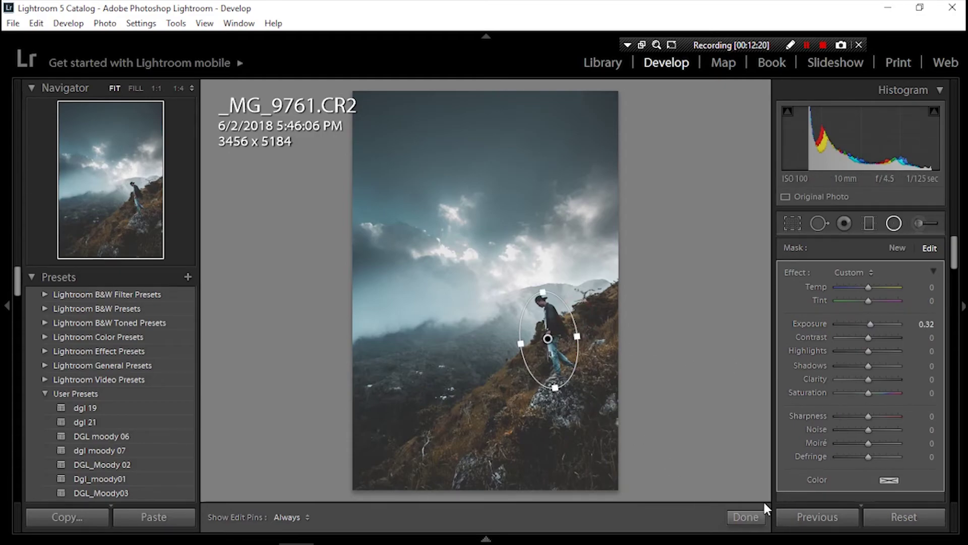
left_click(745, 517)
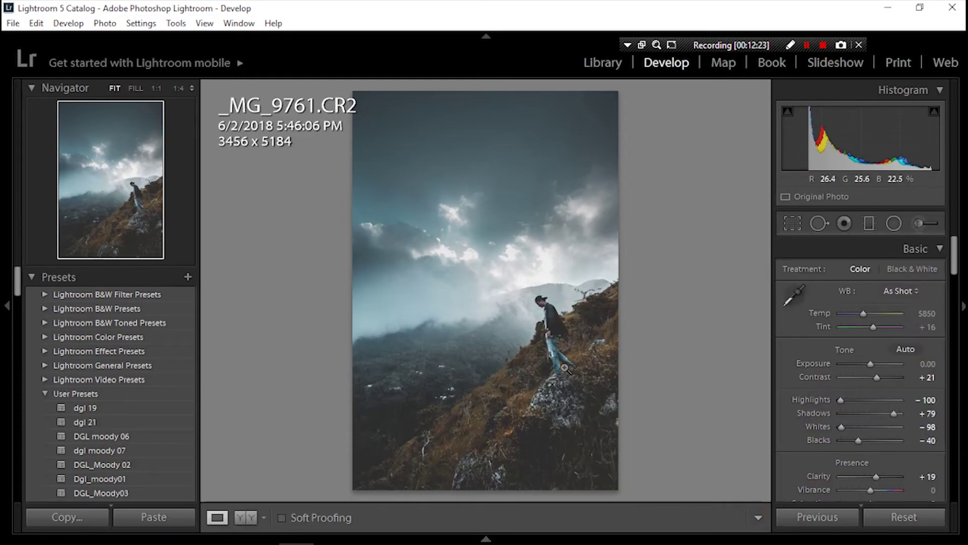
mouse_move(952, 262)
left_mouse_down()
mouse_move(946, 348)
mouse_move(948, 333)
left_mouse_up()
- Shift green hues toward gold, set Luminance Orange +9, Yellow +11, Green −13, and view Before/After
left_click(790, 299)
mouse_move(863, 376)
left_mouse_down()
mouse_move(850, 377)
mouse_move(855, 364)
left_mouse_up()
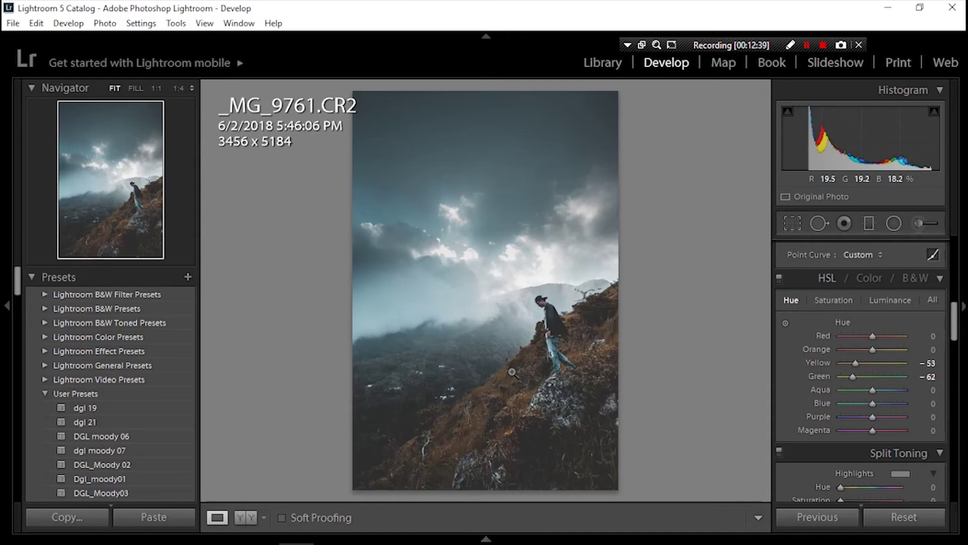
left_click(878, 299)
mouse_move(867, 375)
left_mouse_down()
mouse_move(882, 375)
mouse_move(871, 375)
mouse_move(877, 363)
left_mouse_up()
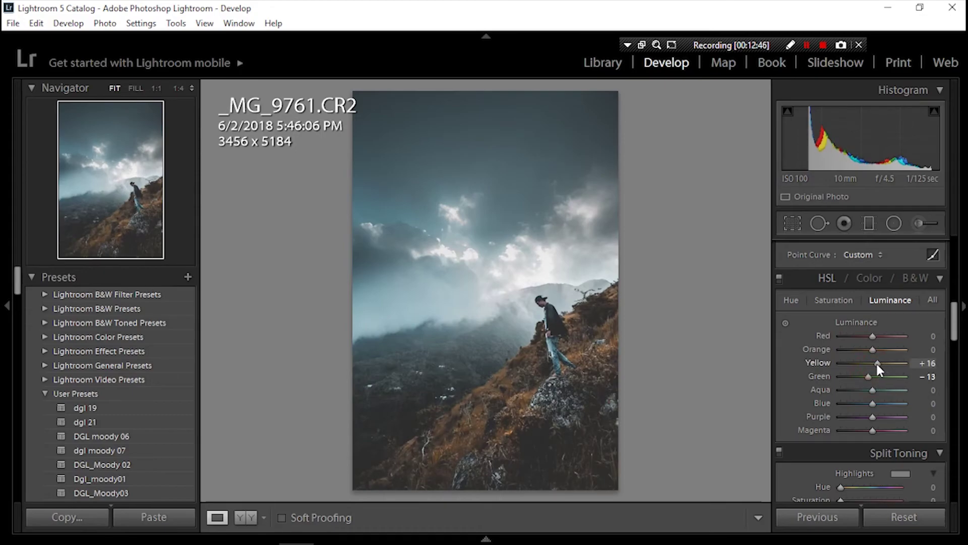
left_click_drag(877, 363, 876, 363)
left_click_drag(876, 363, 876, 349)
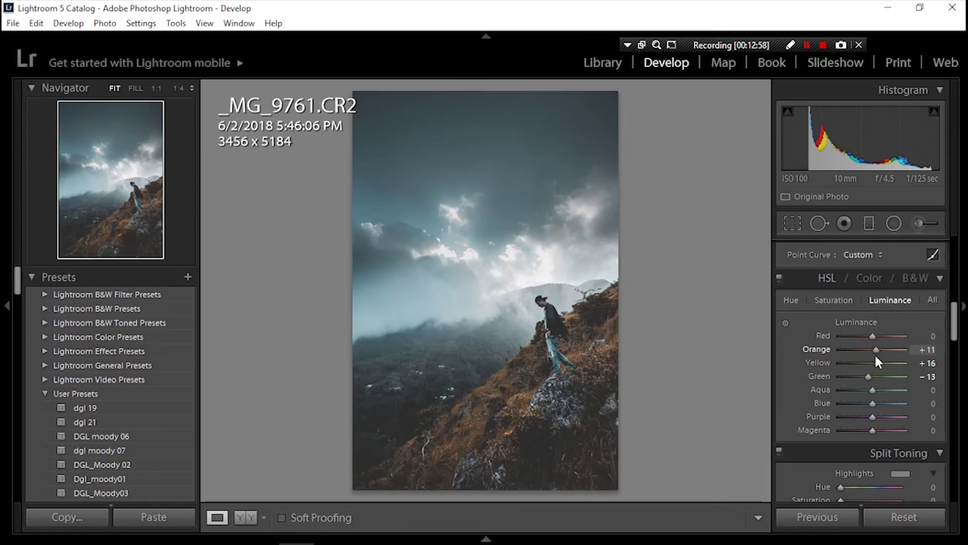
key("Down")
key("Down")
key("Down")
key("Down")
key("Down")
left_click(246, 519)
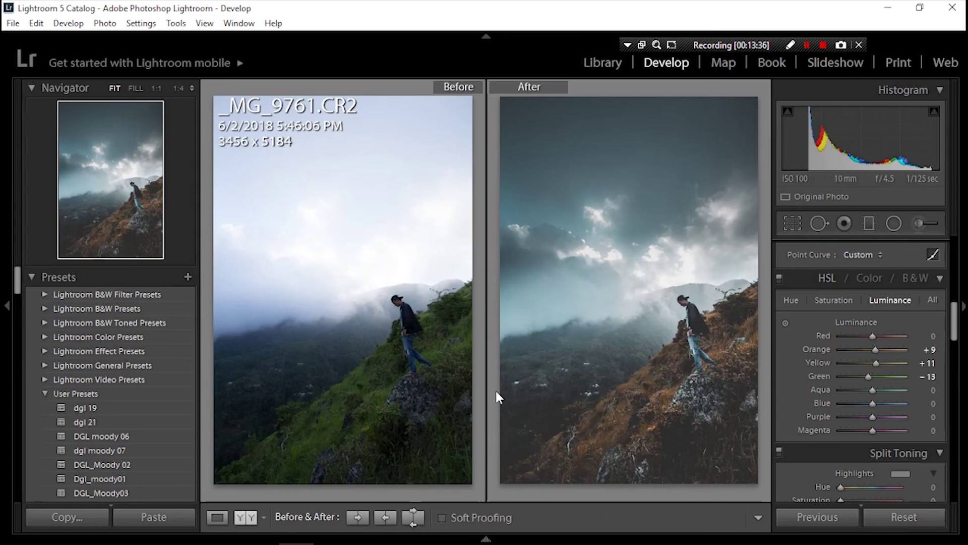
- Switch back to Loupe view to show only the finished edited photo
left_click(217, 517)
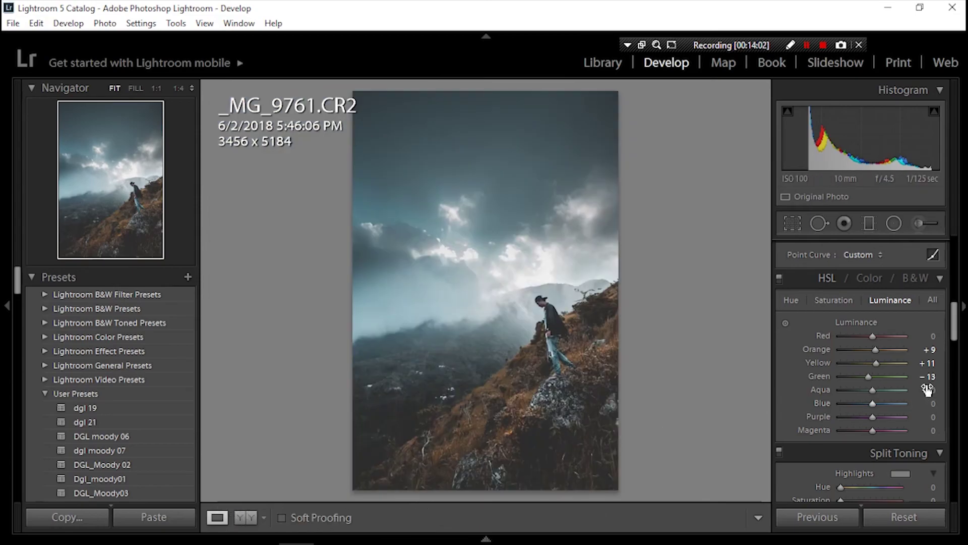
scroll(953, 328, "down", 5)
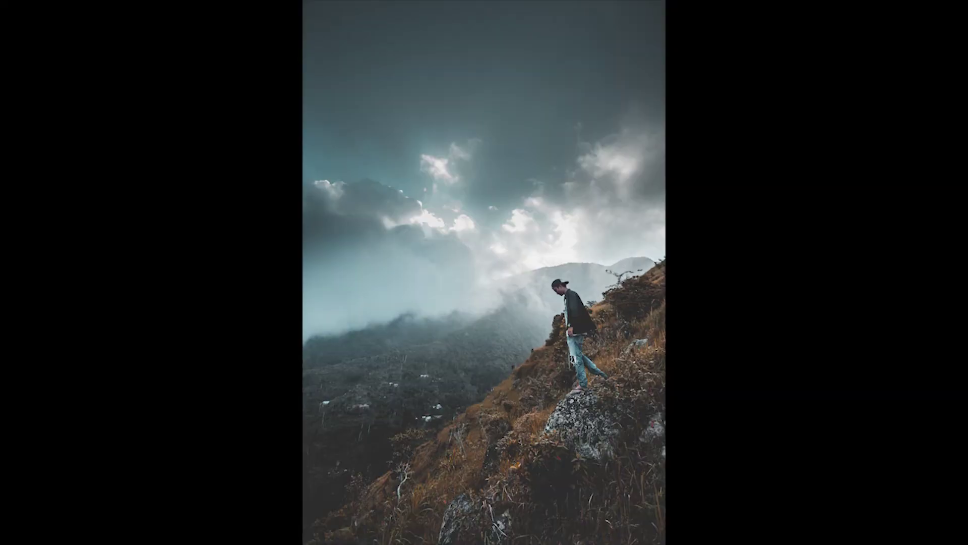